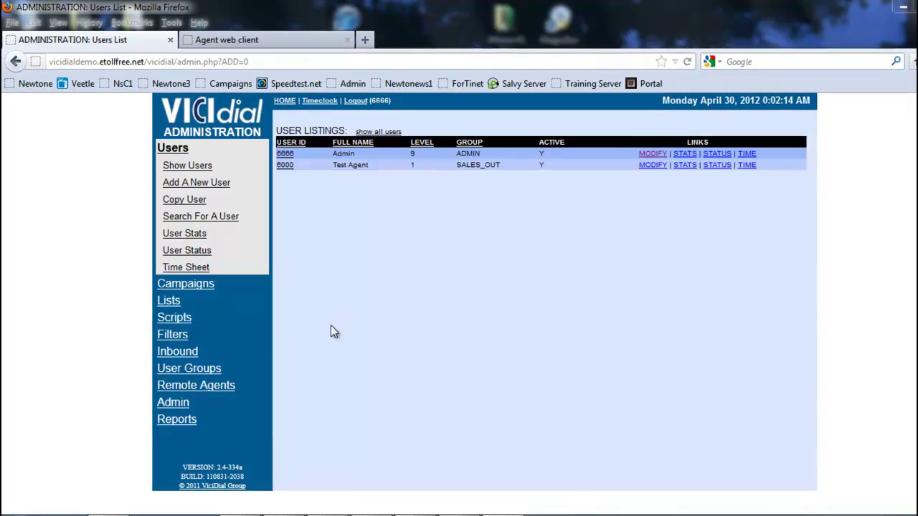
Start a new inbound group with ID TEST_SALES, name SALES INGROUP and group color GREEN.
left_click(193, 352)
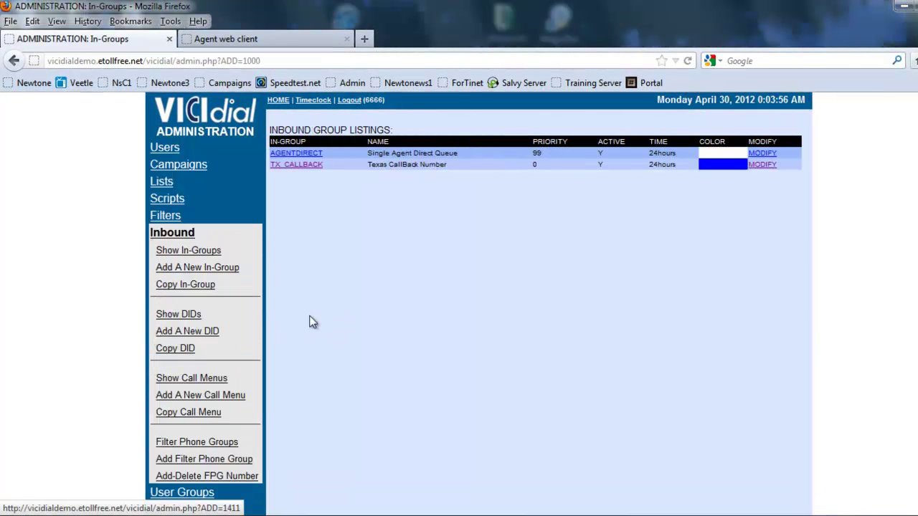
left_click(181, 266)
left_click(387, 147)
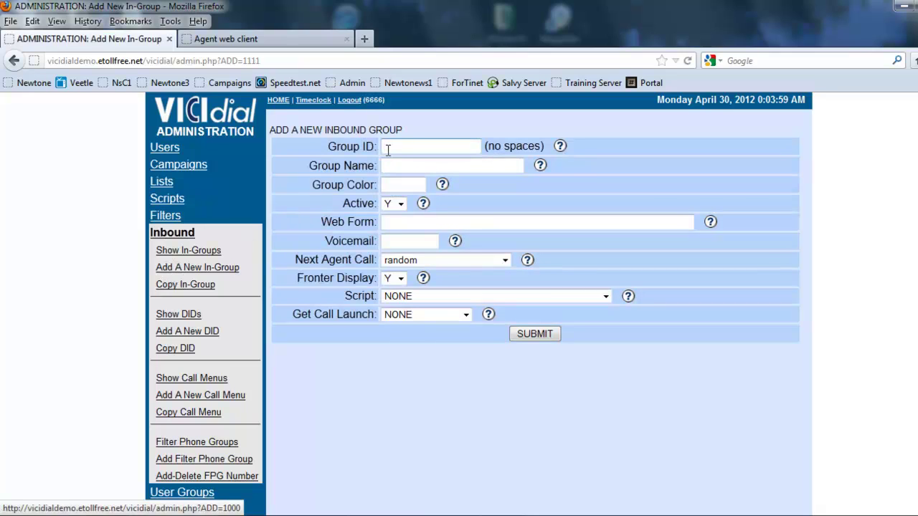
type("TEST_SALES")
key("Tab")
type("SAL")
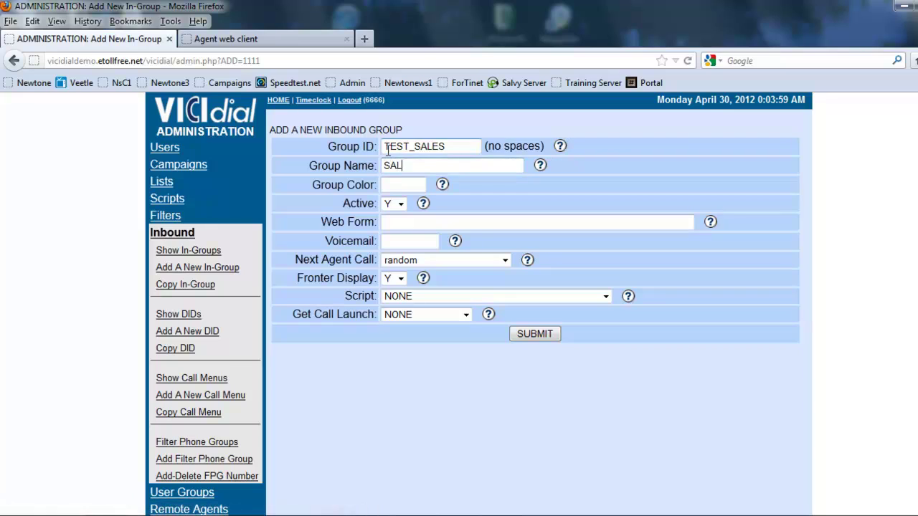
type("ES INGROUP")
left_click(390, 187)
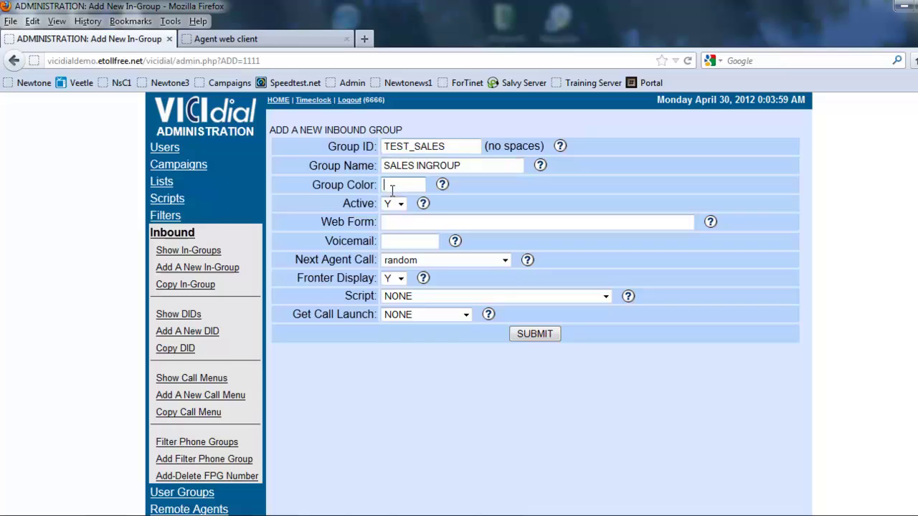
type("GREEN")
Route the sales in-group's calls by longest_wait_time, assign the INBOUND script with SCRIPT as call launch, and submit the group.
left_click(399, 260)
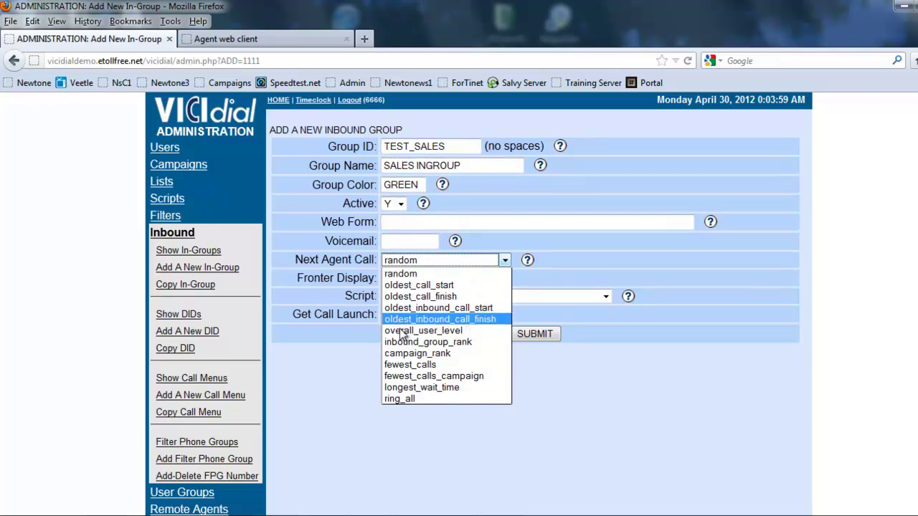
left_click(405, 387)
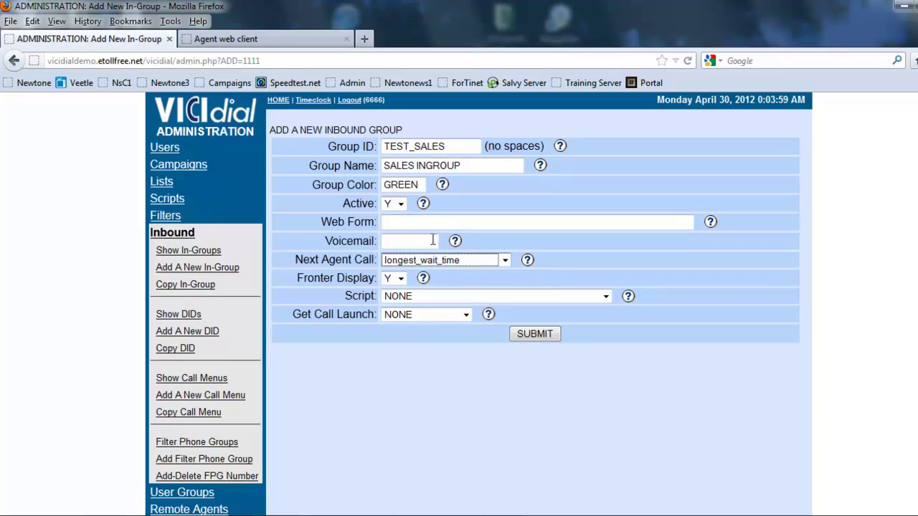
left_click(391, 297)
left_click(399, 329)
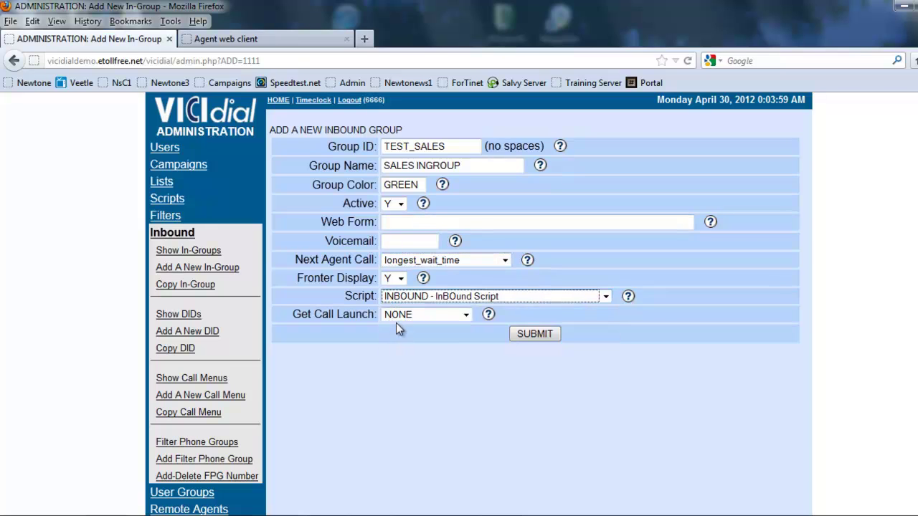
left_click(396, 316)
left_click(401, 336)
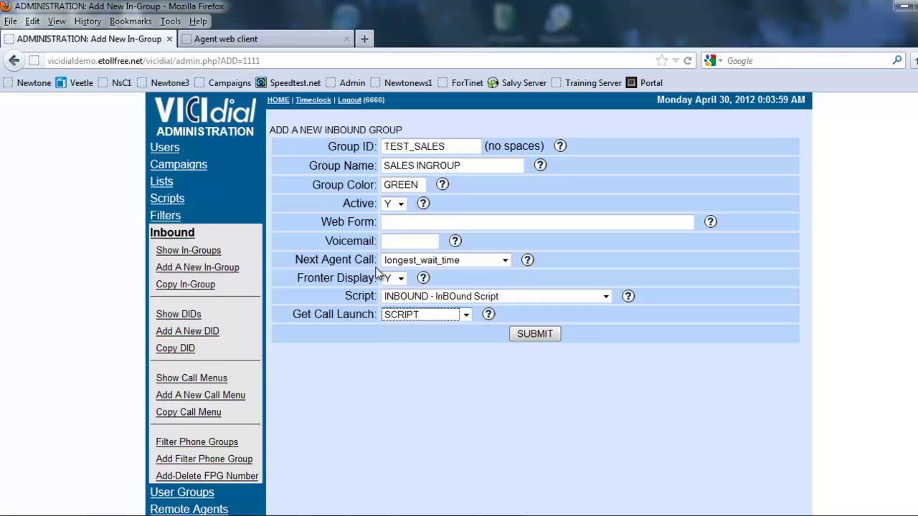
left_click(529, 334)
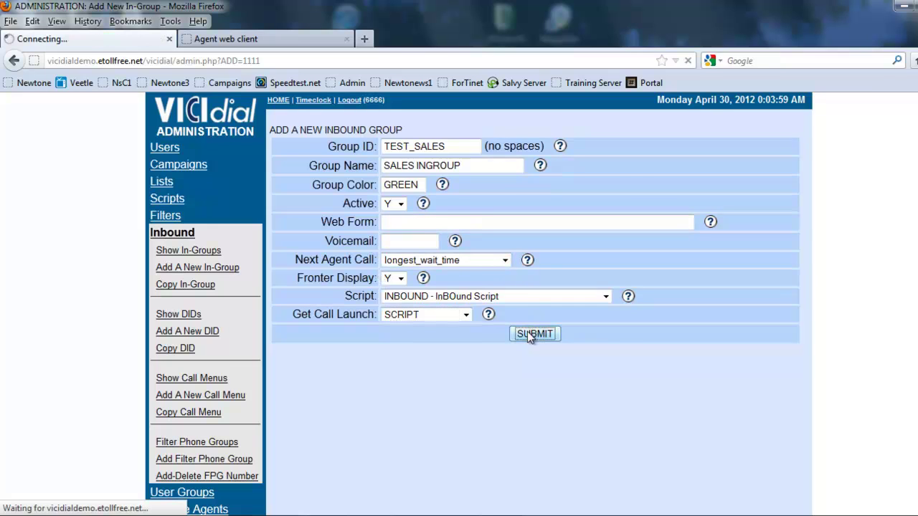
Review the drop, after-hours, hold and wait-time settings of TEST_SALES and submit the in-group record.
scroll(540, 301, "down", 2)
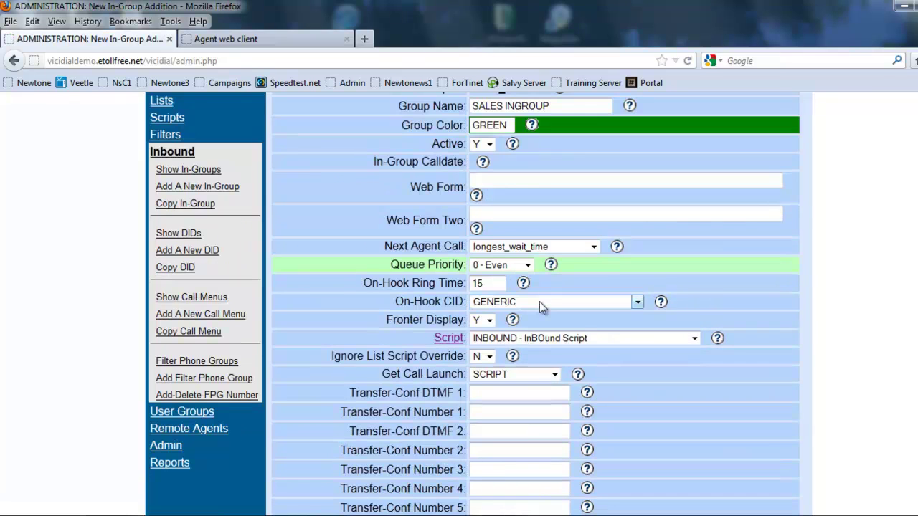
scroll(539, 301, "down", 8)
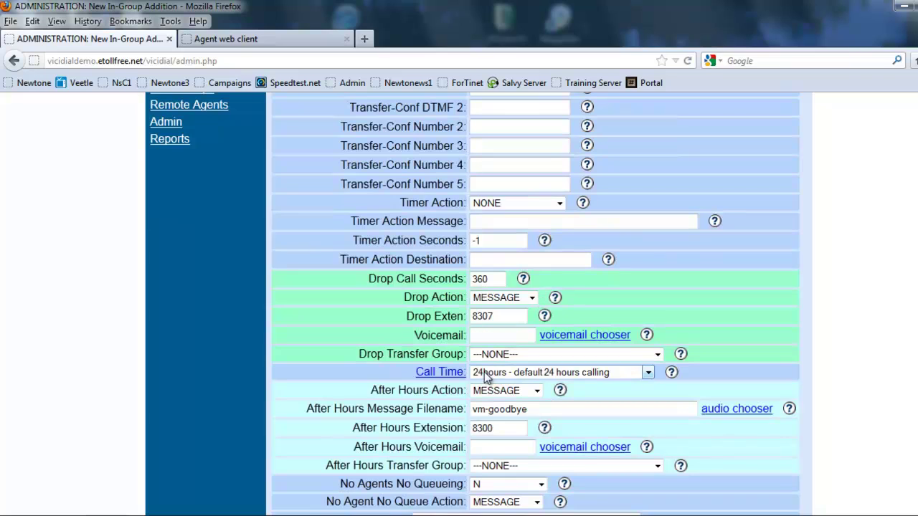
scroll(751, 339, "down", 12)
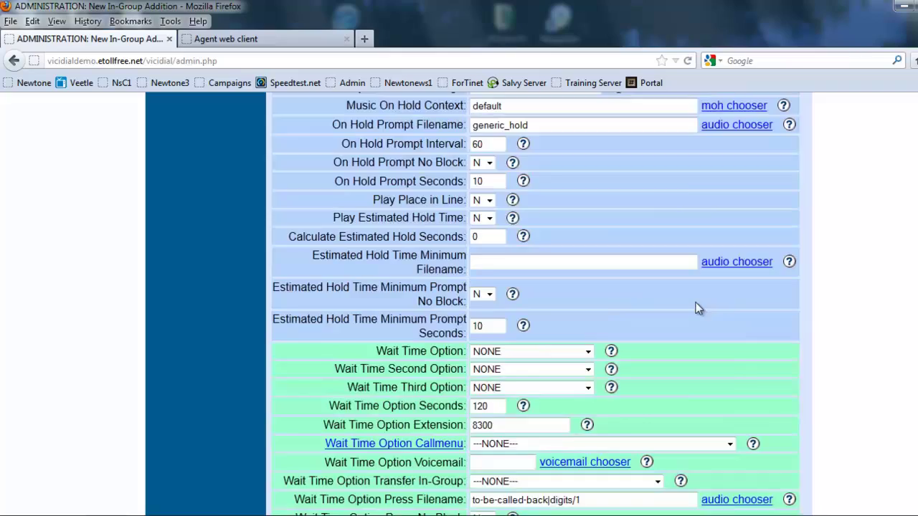
scroll(698, 308, "down", 8)
scroll(697, 309, "up", 14)
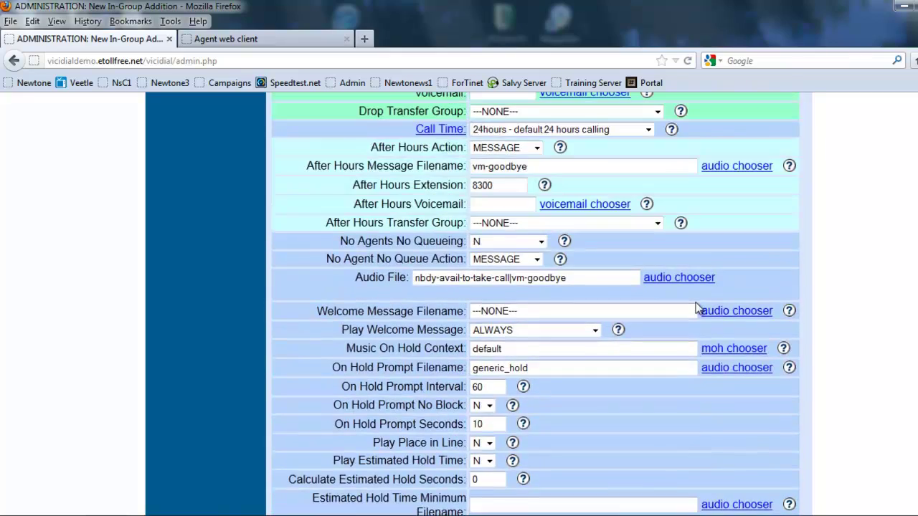
scroll(644, 308, "down", 18)
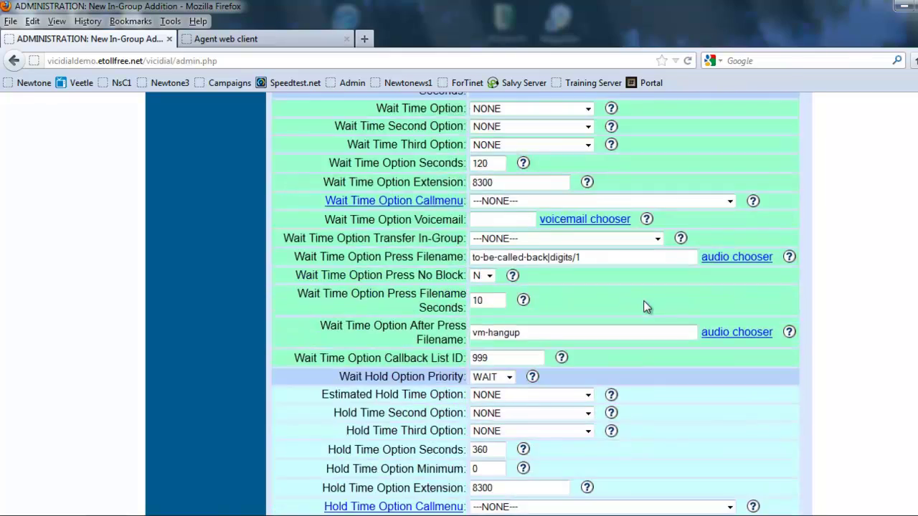
scroll(643, 305, "down", 14)
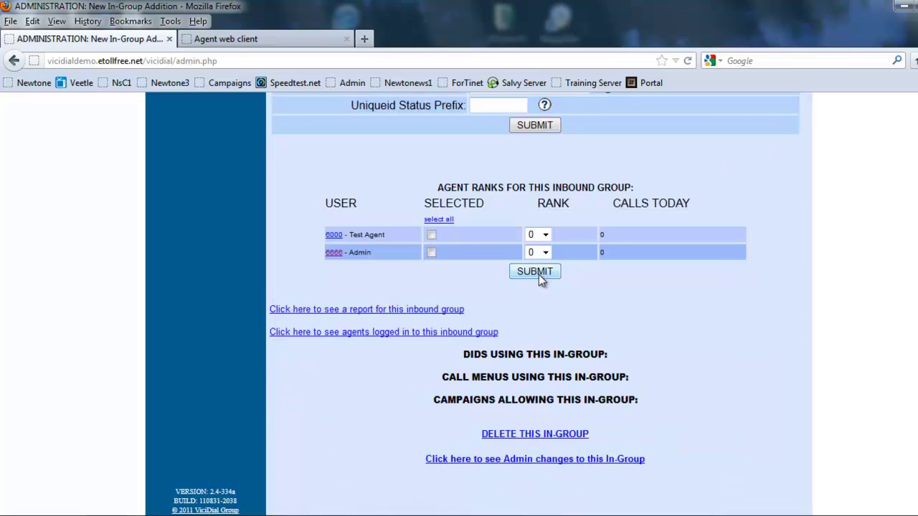
left_click(539, 128)
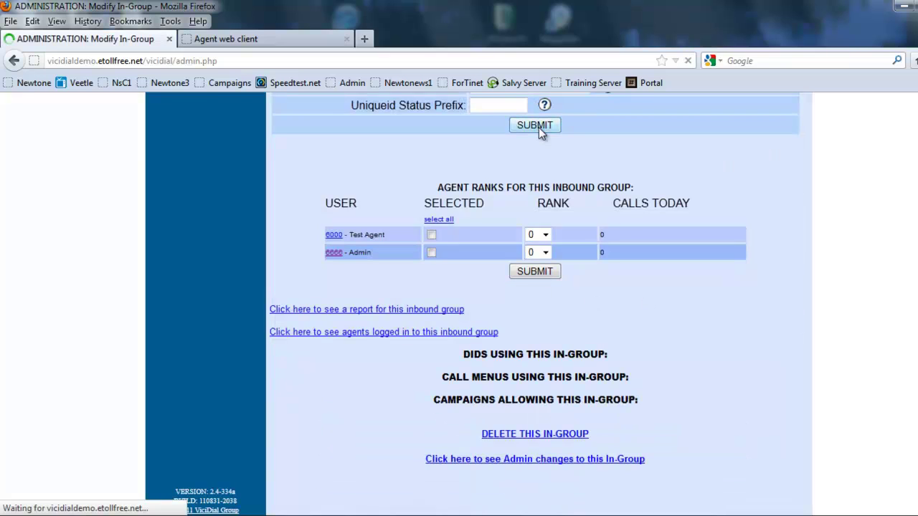
scroll(579, 275, "down", 12)
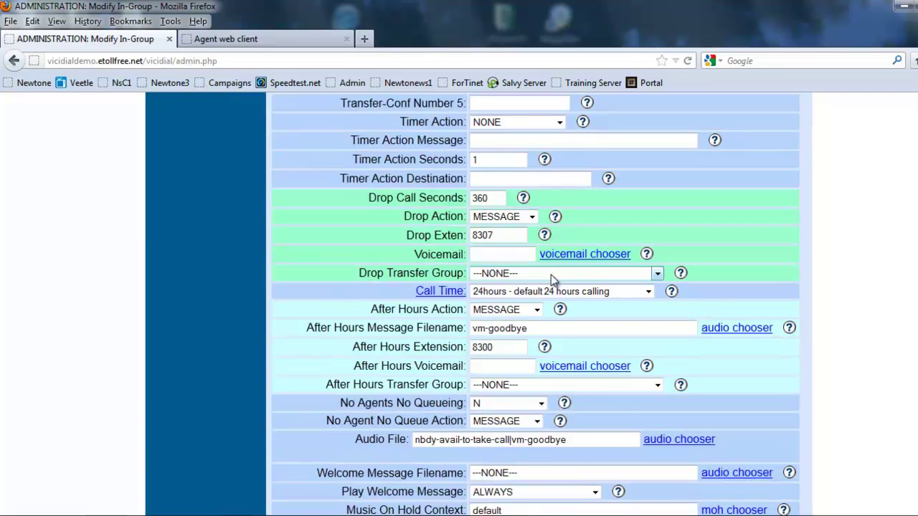
scroll(550, 278, "down", 4)
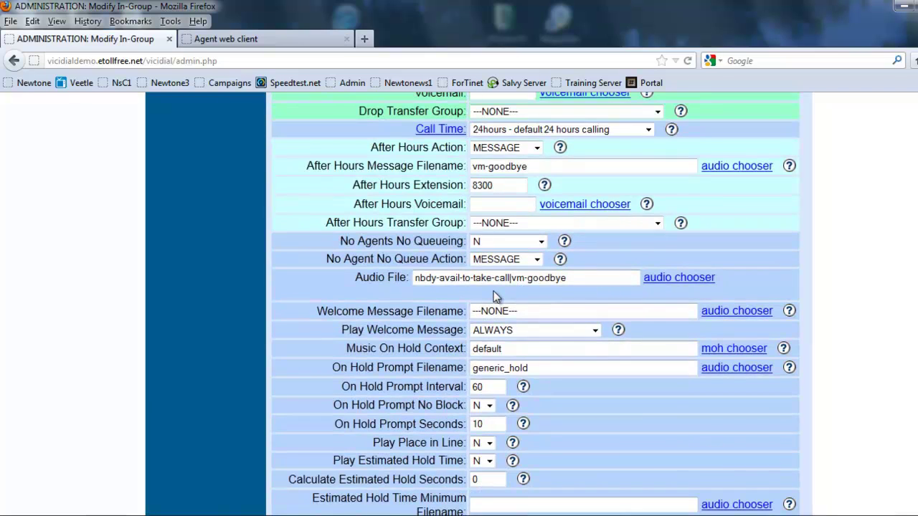
scroll(494, 297, "down", 15)
scroll(495, 296, "up", 20)
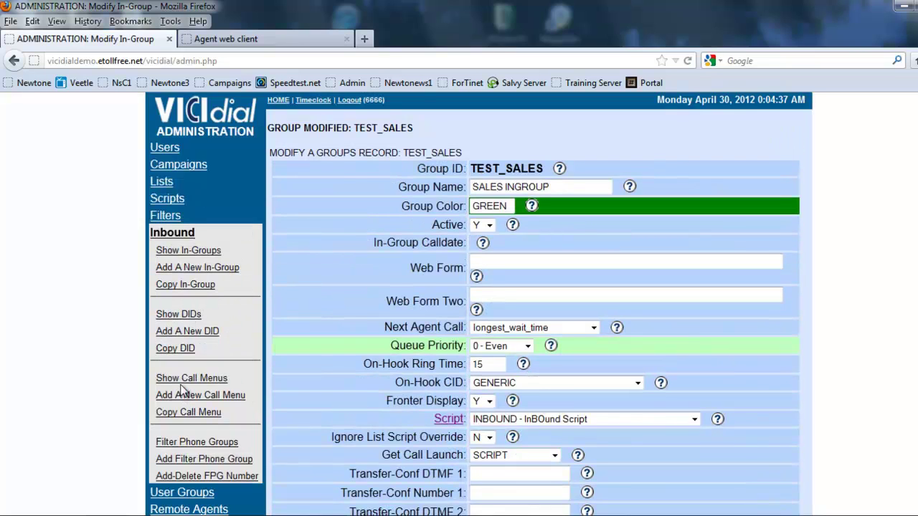
Start another inbound group with ID TEST_SERVICE, name CUSTOMER SERVICE and group color RED.
scroll(176, 304, "down", 2)
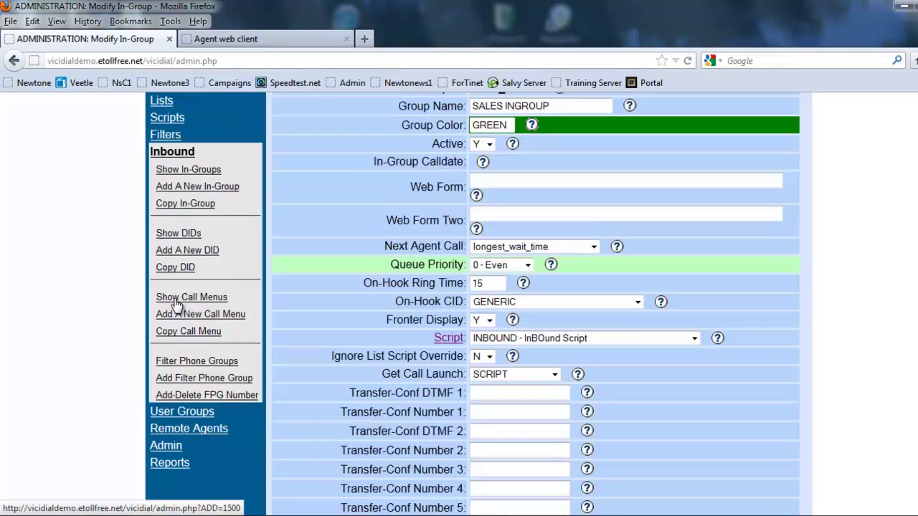
left_click(172, 188)
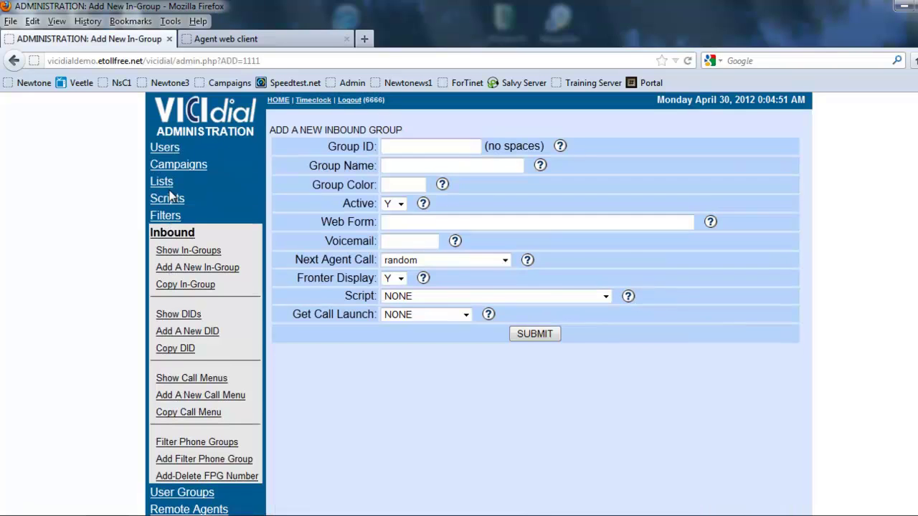
left_click(394, 149)
type("TEST_SERVICE")
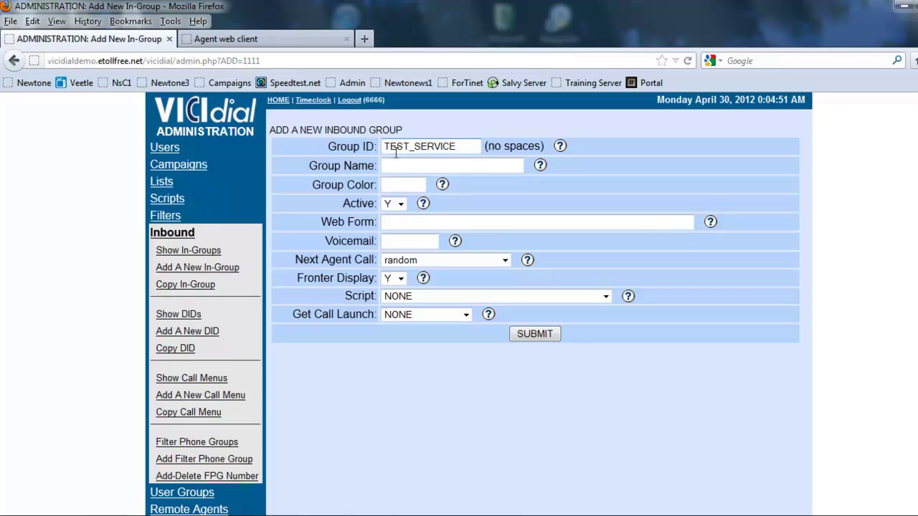
key("Tab")
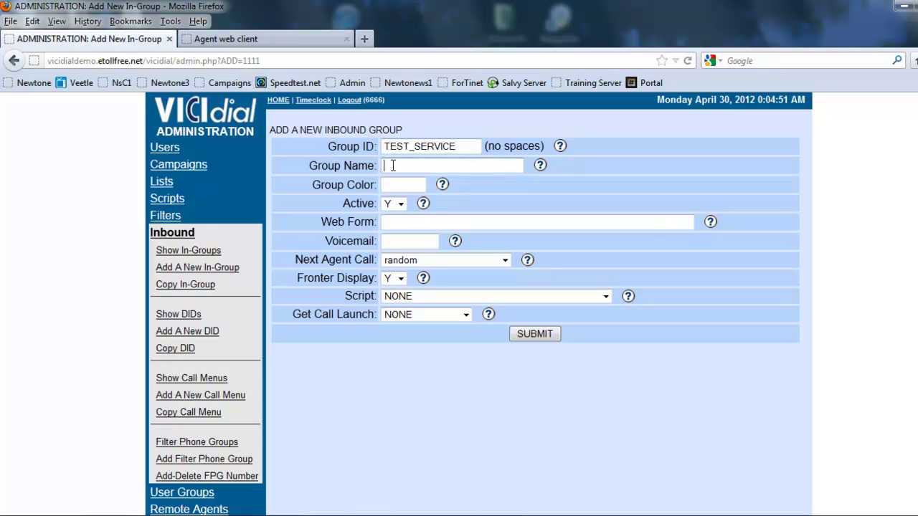
type("SERV")
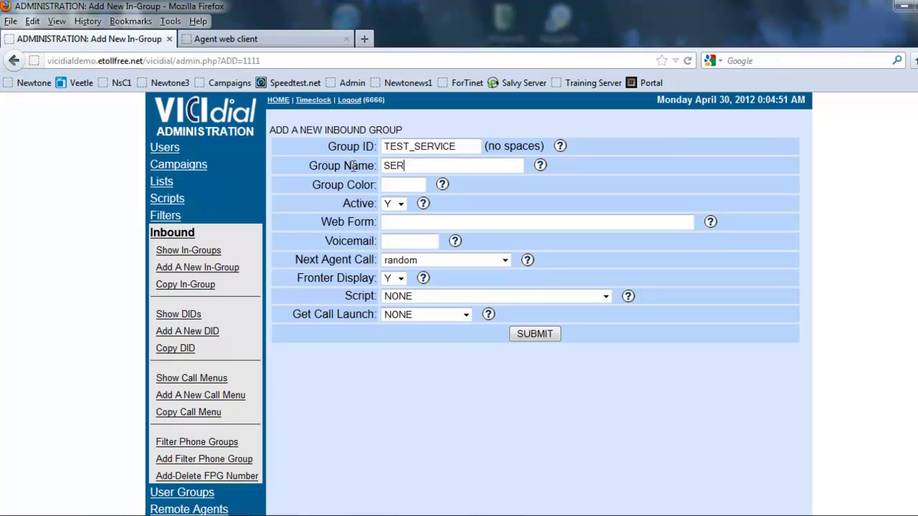
key("BackSpace")
key("BackSpace")
key("BackSpace")
type("CUSTOMER SERVICE")
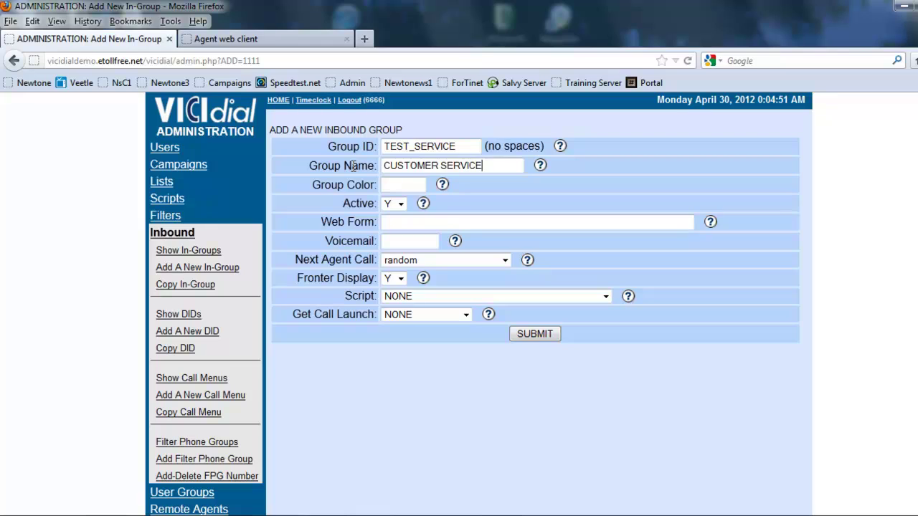
left_click(391, 184)
type("RED")
Set the service in-group's next agent call to longest_wait_time, call launch to SCRIPT and script to INBOUND, then submit it.
left_click(412, 259)
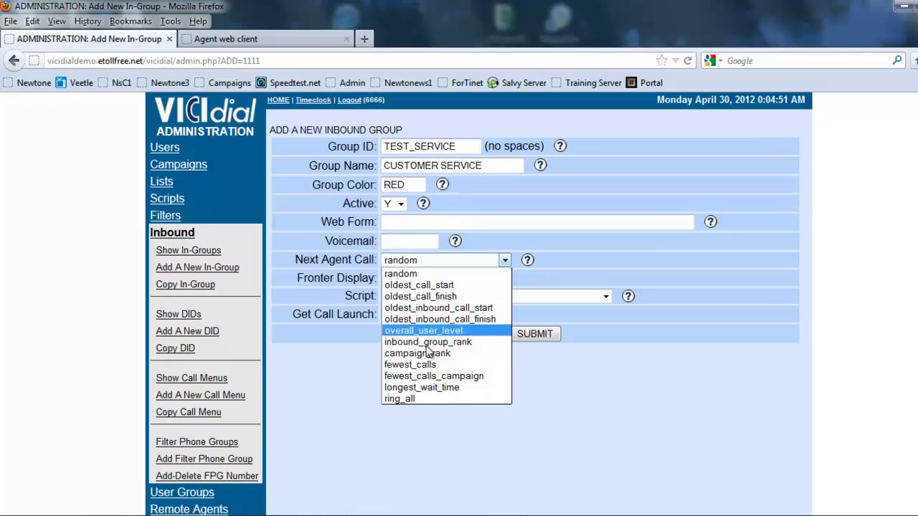
left_click(423, 387)
left_click(392, 315)
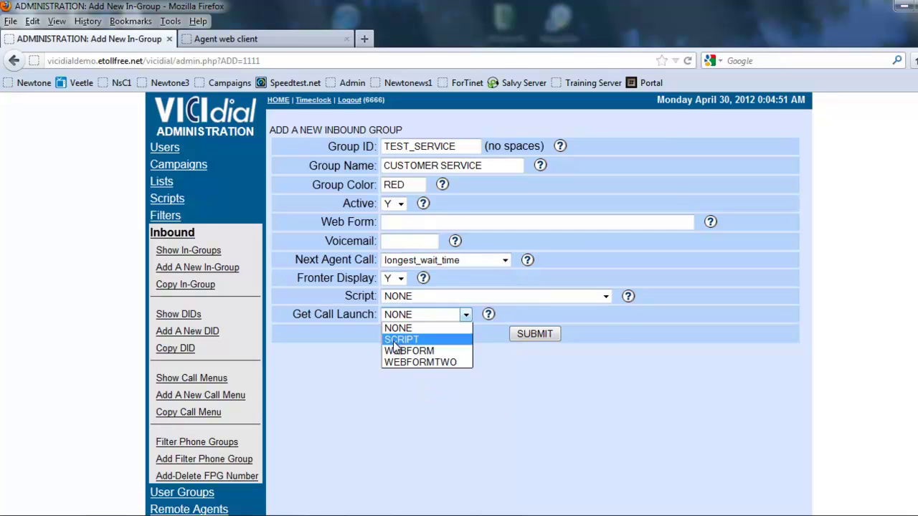
left_click(397, 339)
left_click(398, 296)
left_click(398, 333)
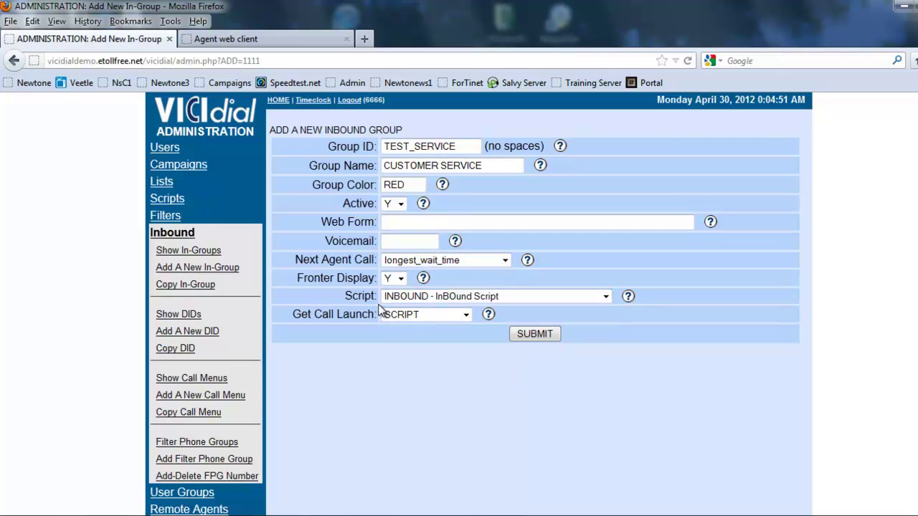
left_click(522, 334)
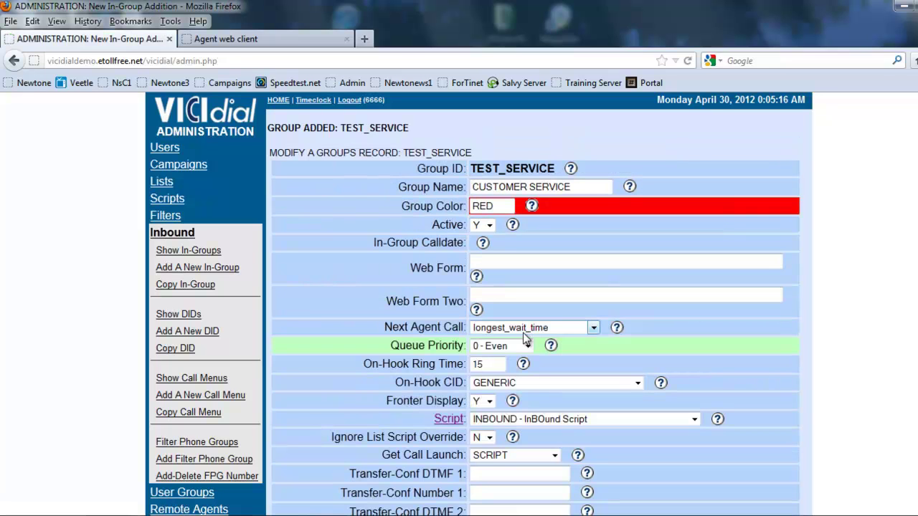
Select Test Agent (6000) in the agent ranks of TEST_SERVICE and submit the ranks.
scroll(383, 215, "down", 20)
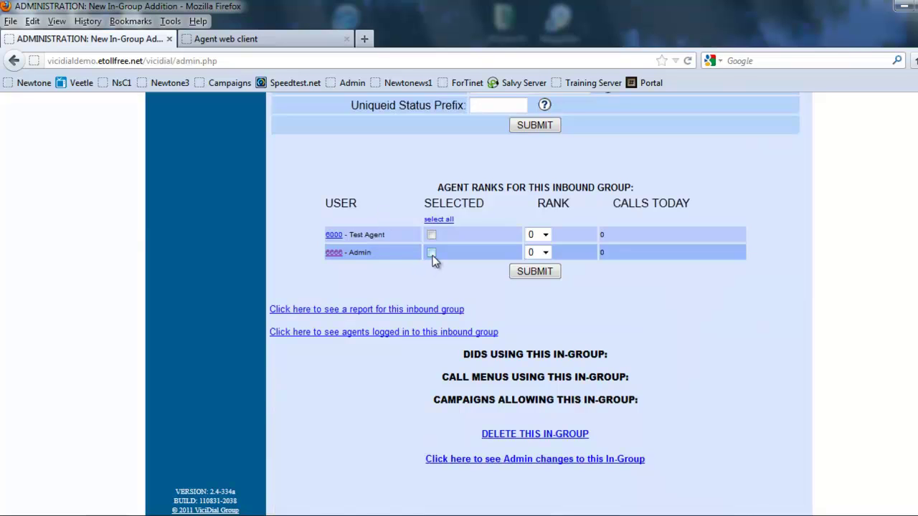
left_click(431, 234)
left_click(537, 269)
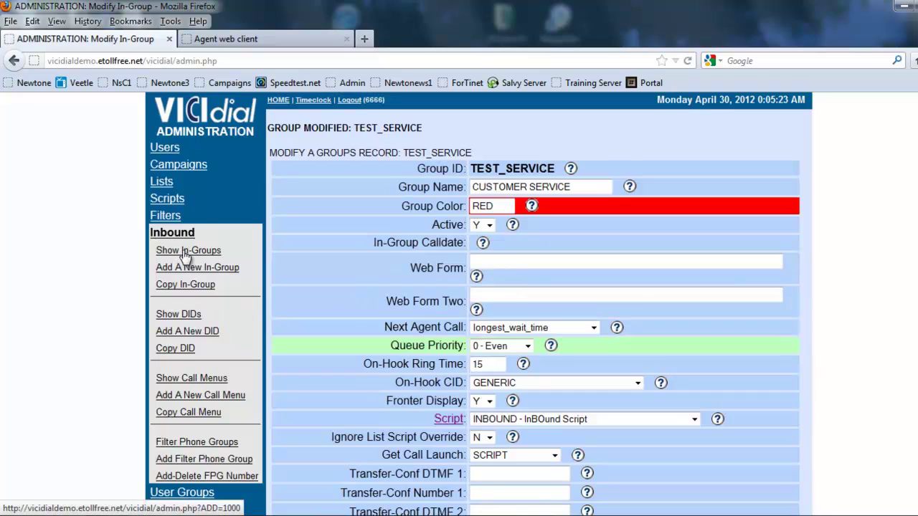
Open the TEST_SALES in-group from the inbound group listings and submit its agent ranks.
left_click(186, 251)
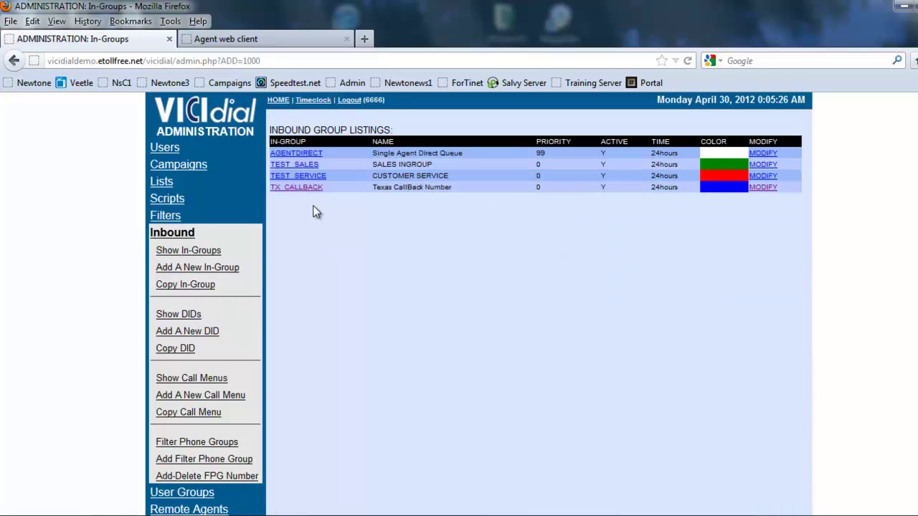
left_click(295, 166)
scroll(420, 219, "down", 20)
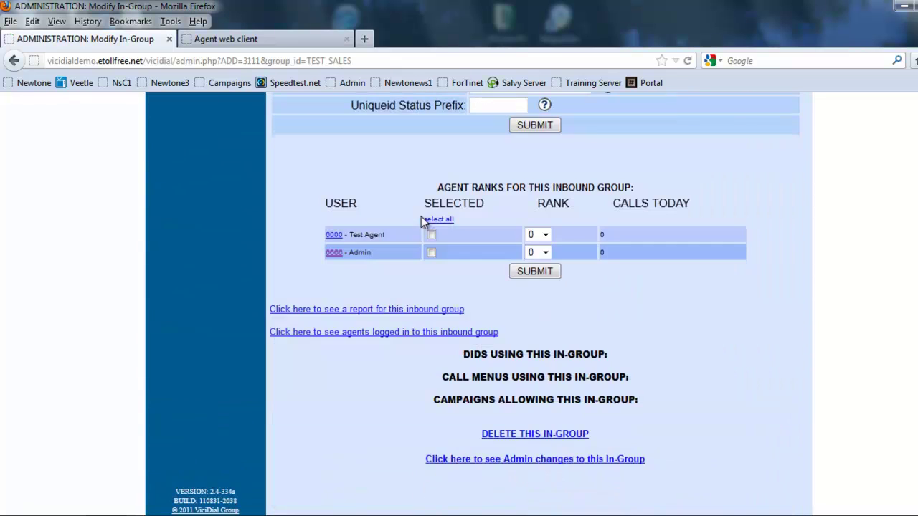
left_click(534, 271)
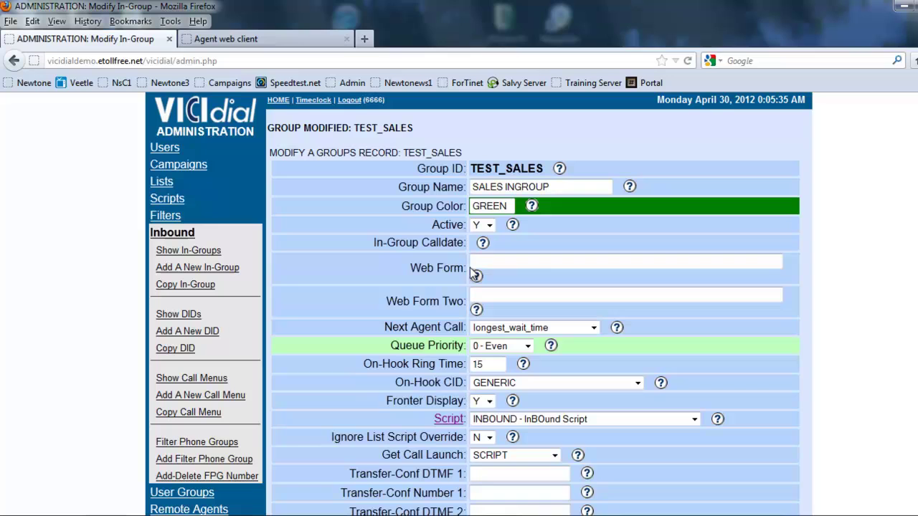
scroll(89, 298, "down", 10)
scroll(89, 296, "up", 8)
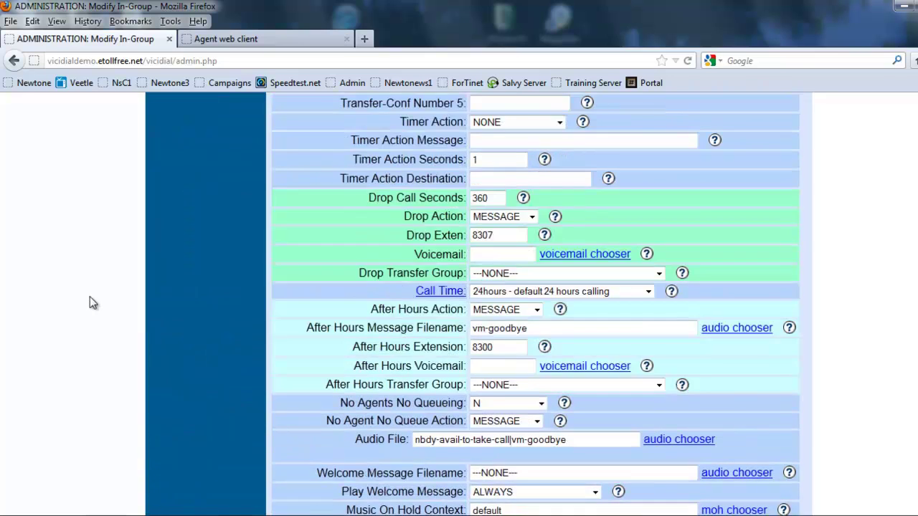
Upload Greeting.gsm from the IVR SOUND FILES folder to the Audio Store.
left_click(169, 367)
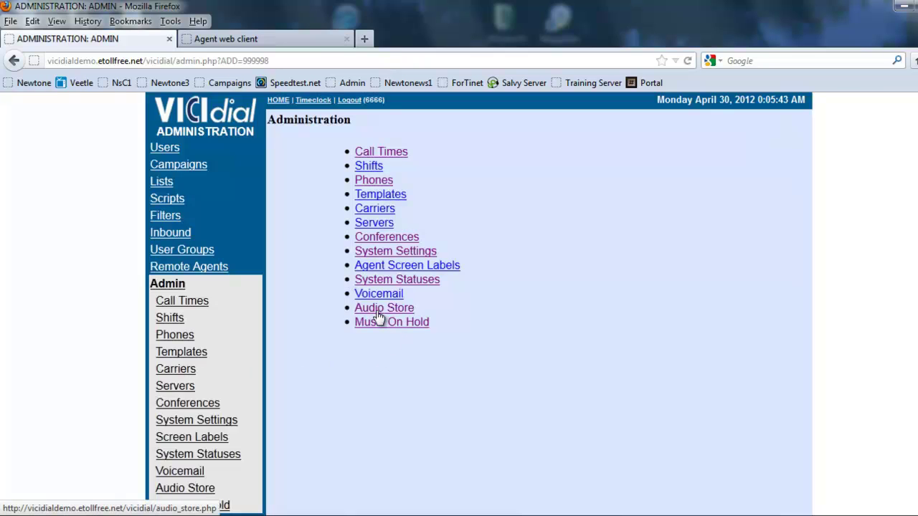
left_click(379, 313)
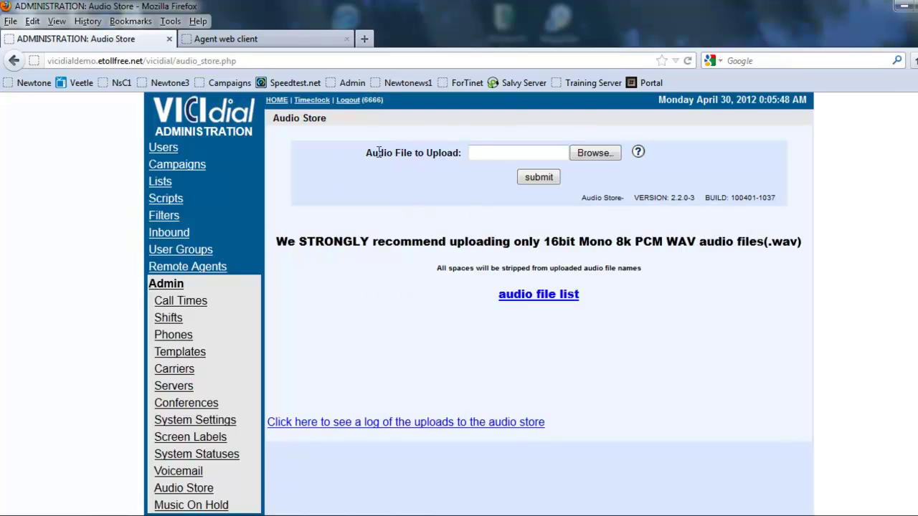
left_click_drag(366, 152, 512, 150)
left_click(345, 154)
left_click(579, 156)
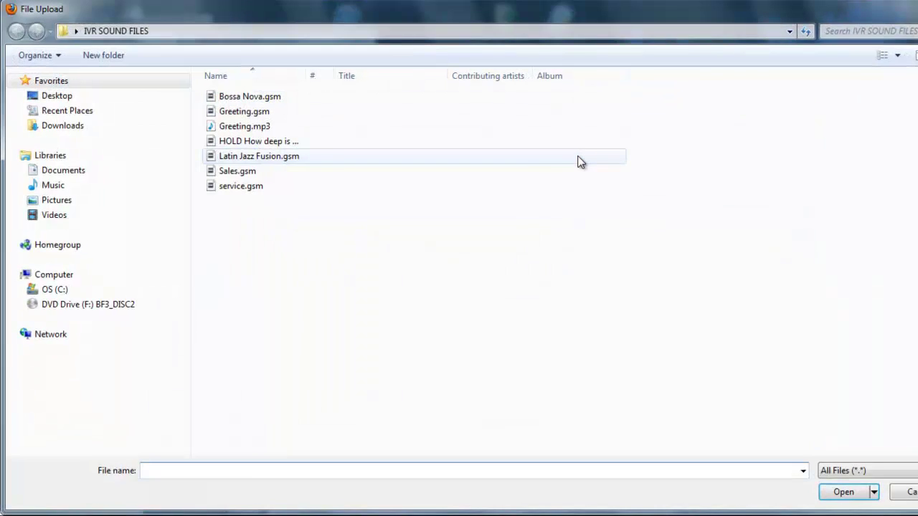
double_click(248, 113)
left_click(540, 178)
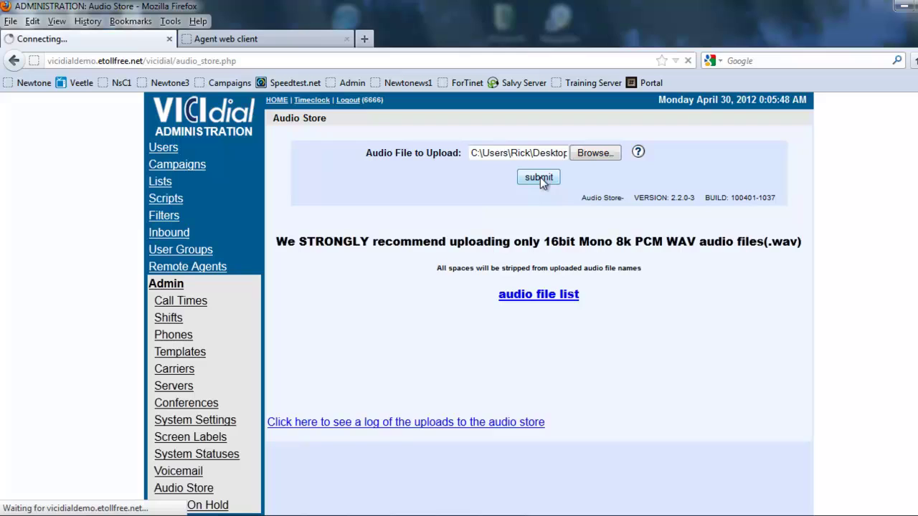
Upload Sales.gsm and service.gsm from the IVR SOUND FILES folder to the Audio Store.
left_click(588, 159)
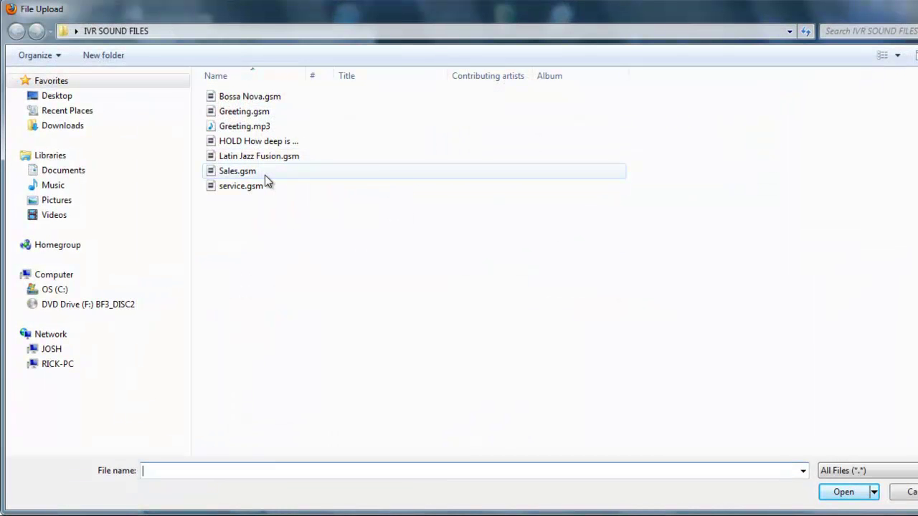
double_click(264, 174)
left_click(547, 178)
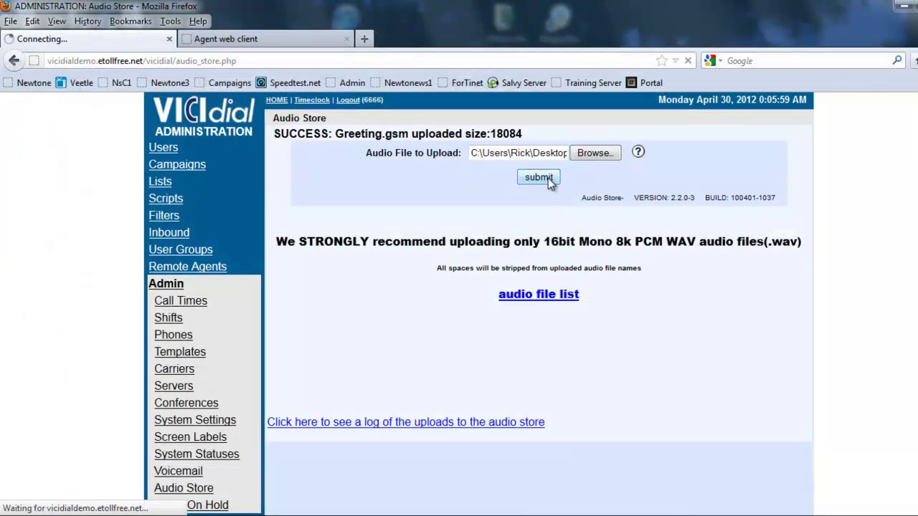
left_click(591, 155)
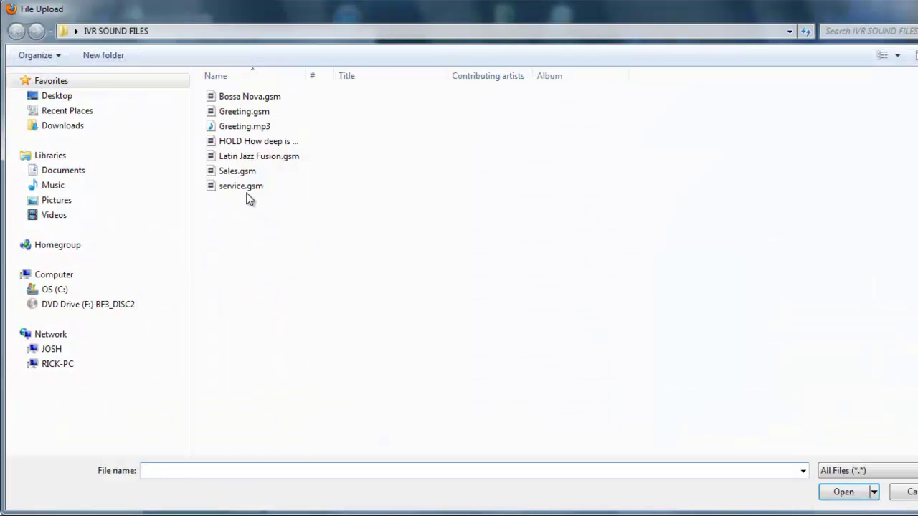
double_click(243, 186)
left_click(532, 178)
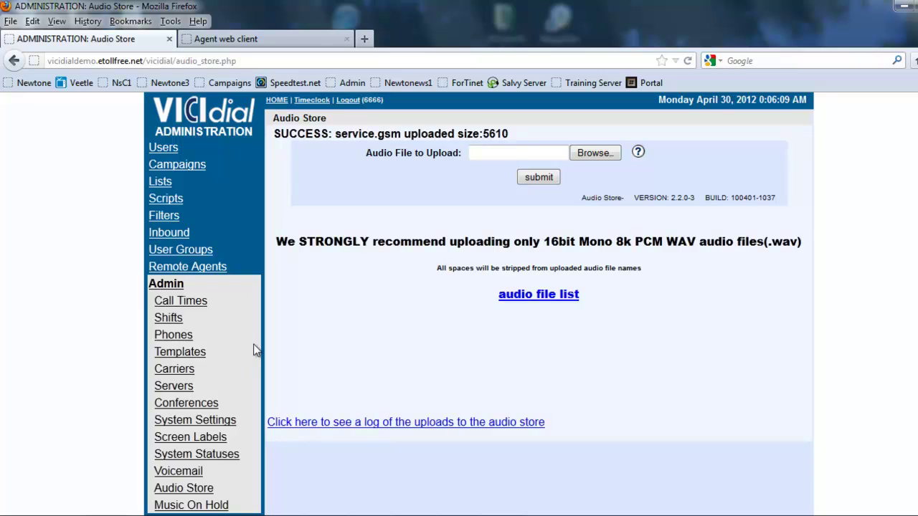
Start a new inbound call menu and enter TEST_CALLMENU as its menu ID.
scroll(322, 272, "down", 1)
scroll(391, 243, "up", 1)
scroll(382, 316, "down", 1)
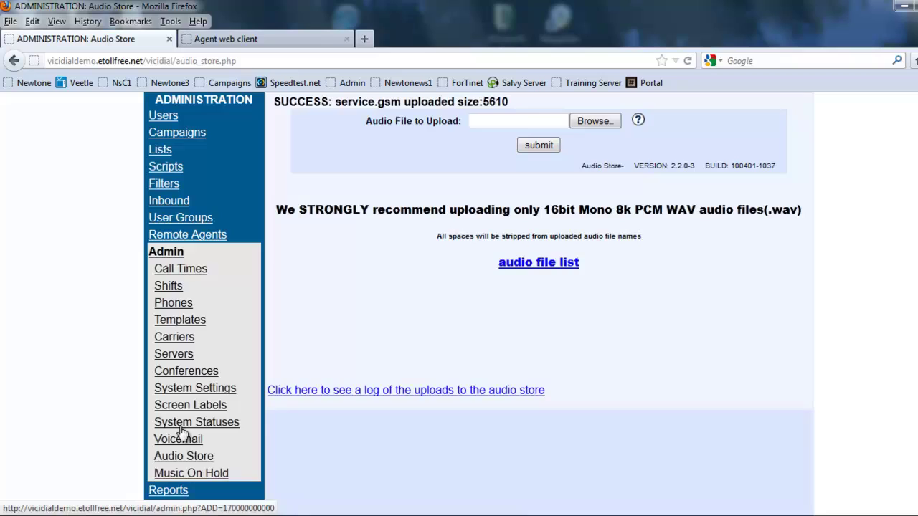
scroll(195, 353, "up", 1)
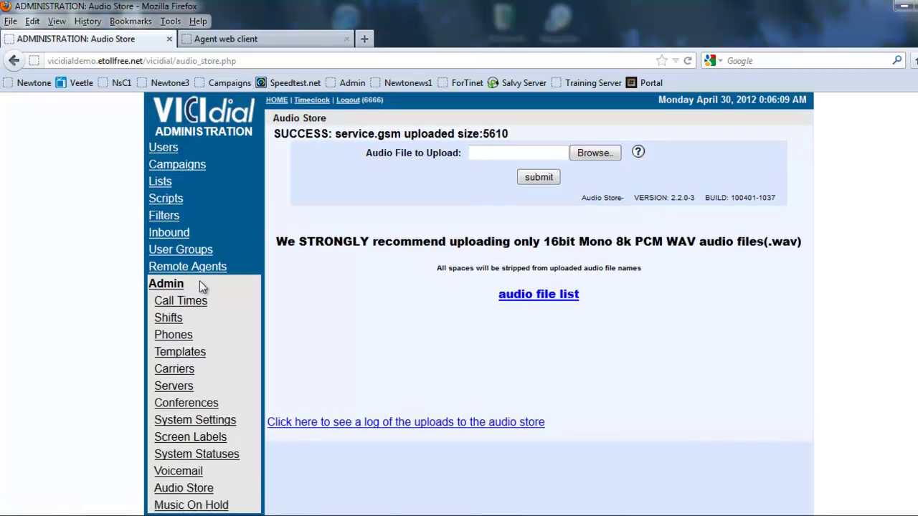
left_click(174, 236)
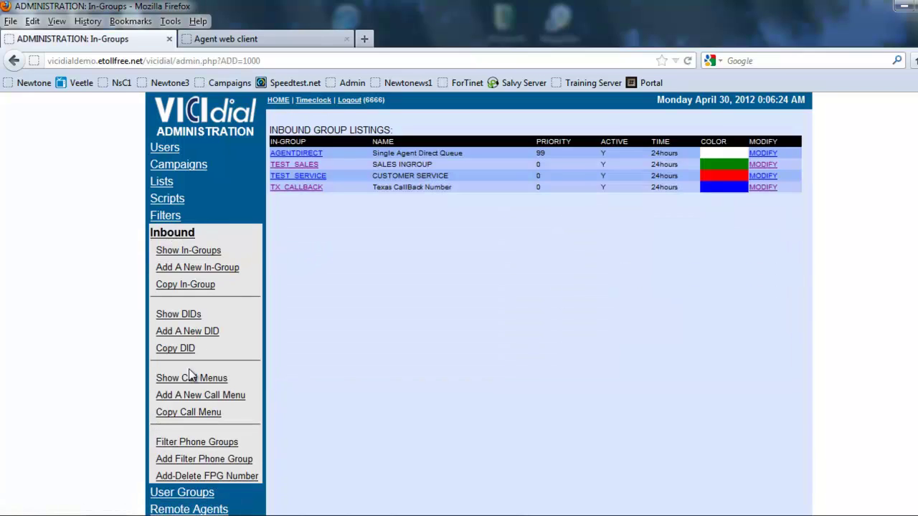
left_click(179, 403)
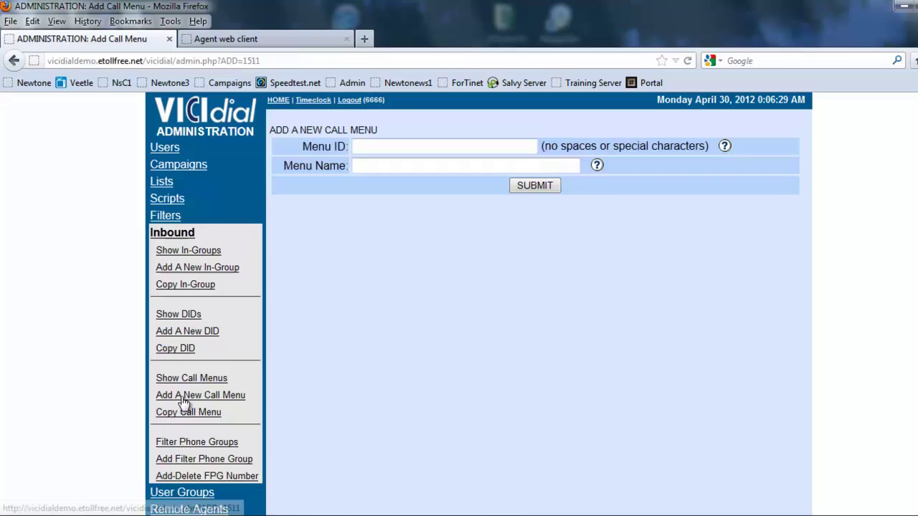
left_click(403, 150)
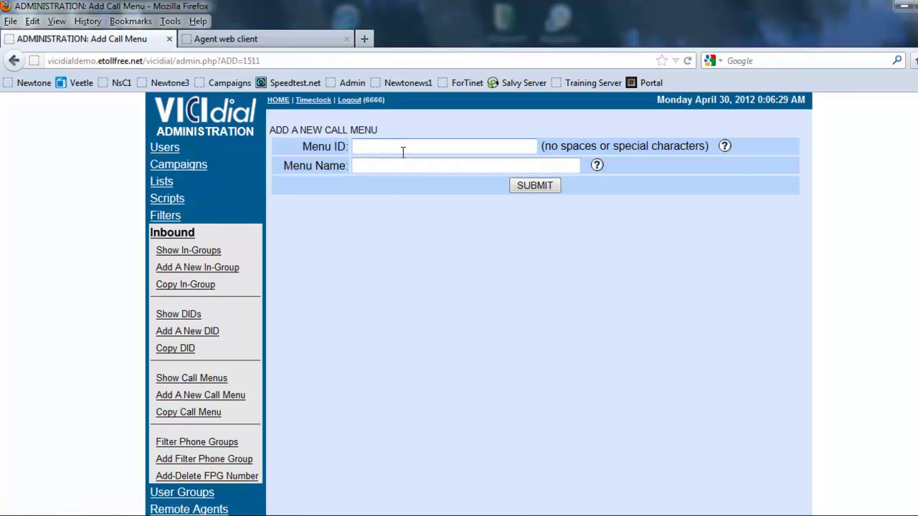
type("TEST CALL MENU")
left_click_drag(461, 138, 258, 146)
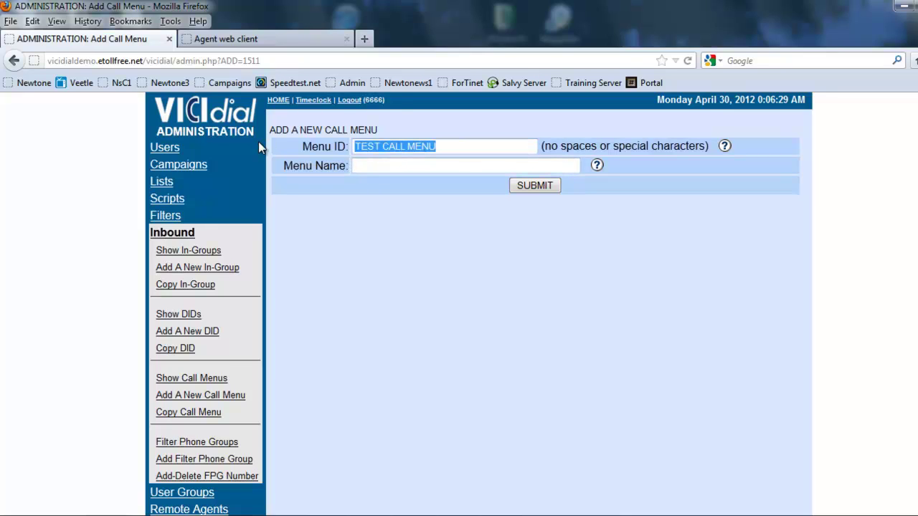
type("TEST_")
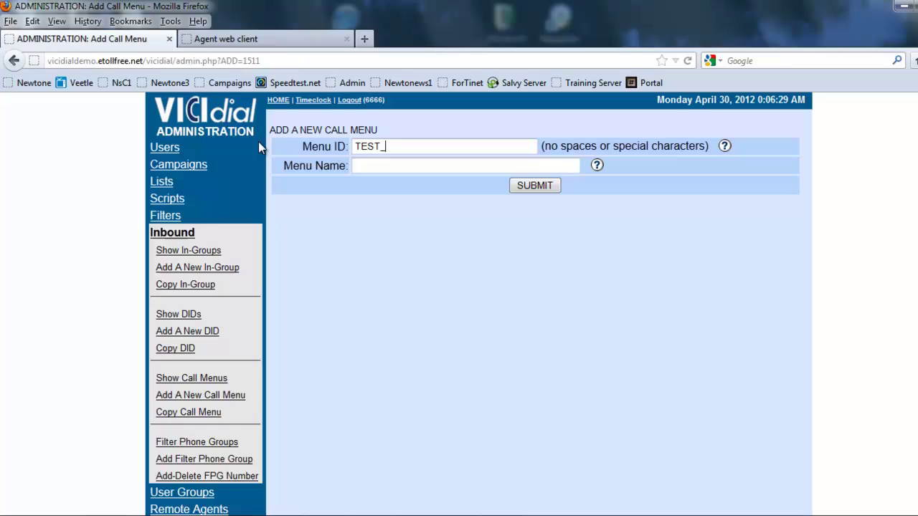
type("CALLMENU")
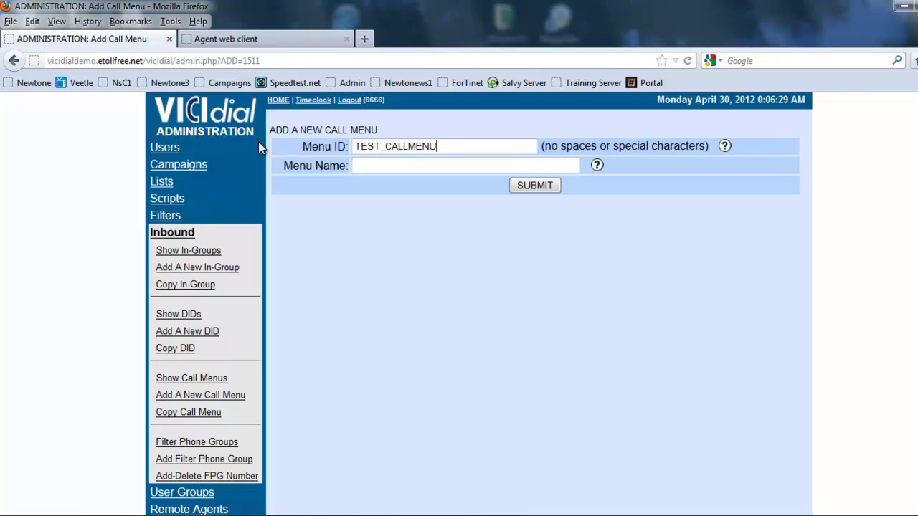
Name the new call menu TEST CALL MENU and submit it.
key("Tab")
key("Tab")
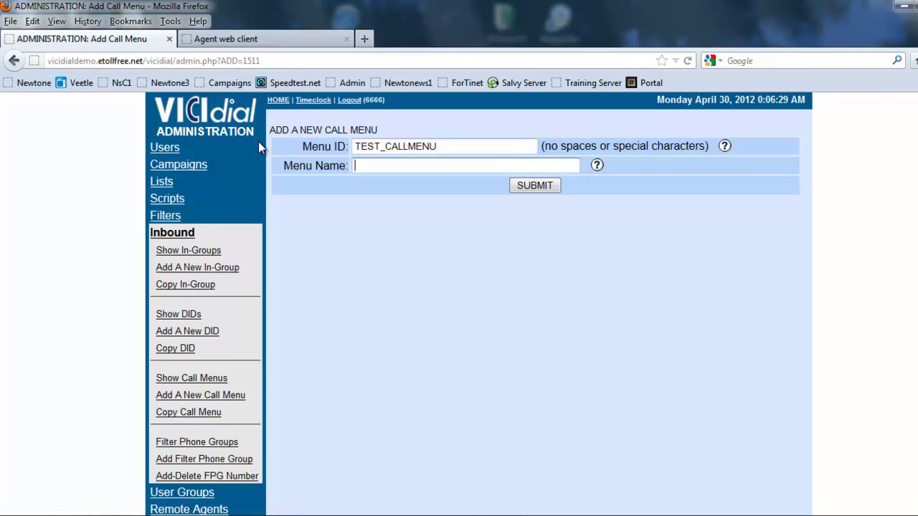
type("TEST CALL MENU")
left_click(513, 187)
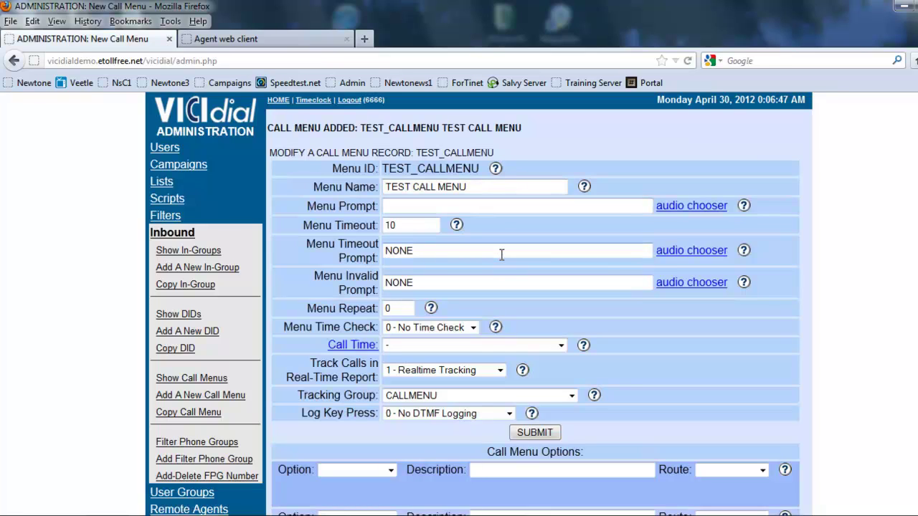
Choose the uploaded Greeting.gsm audio file as the menu prompt of TEST_CALLMENU.
left_click_drag(331, 169, 380, 172)
left_click_drag(307, 206, 376, 206)
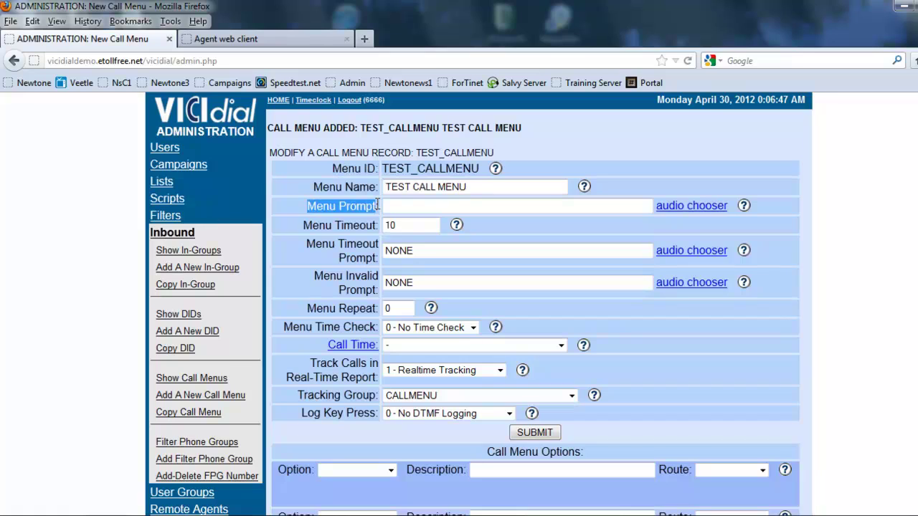
left_click(404, 208)
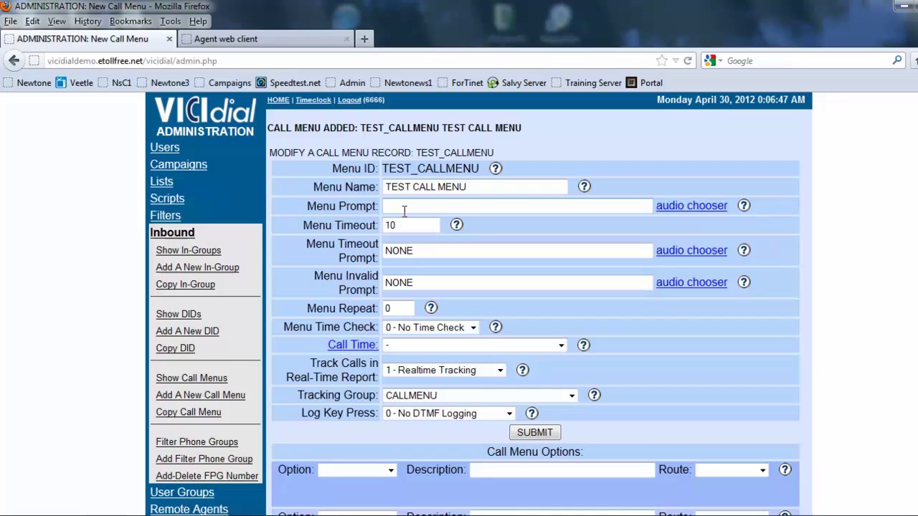
left_click(686, 208)
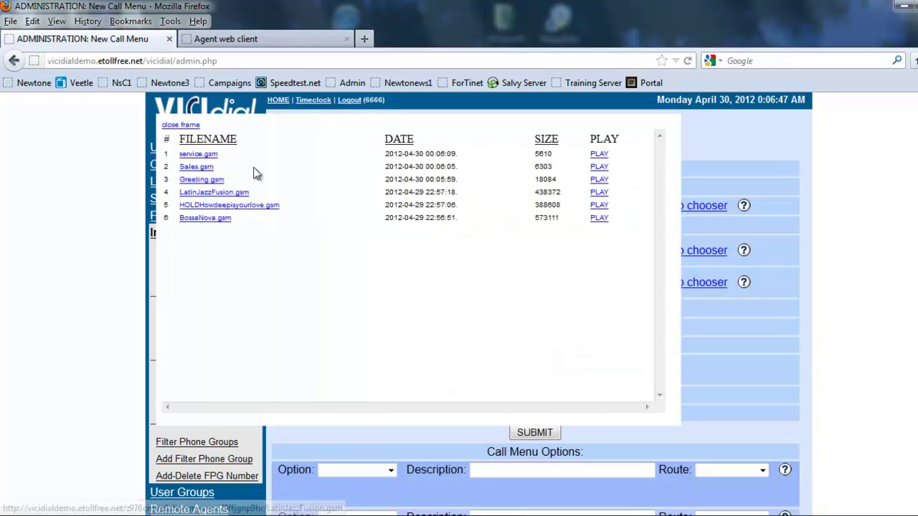
left_click(201, 180)
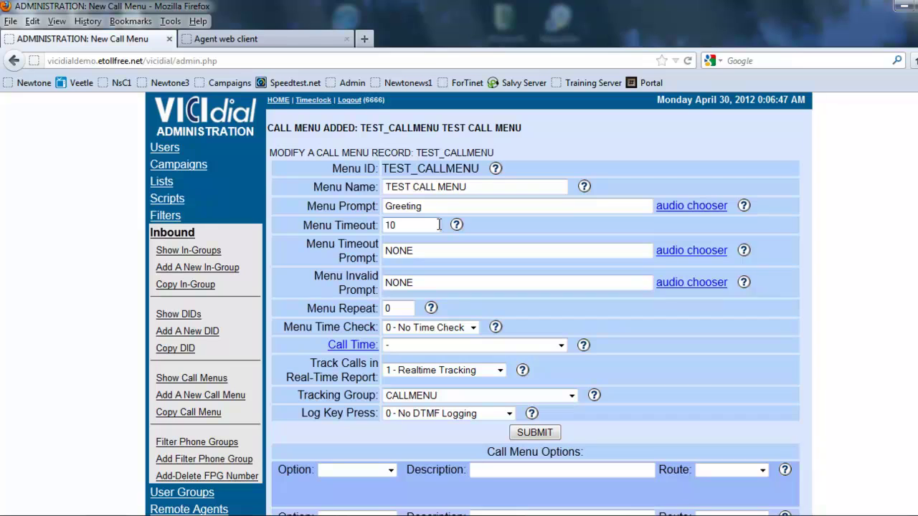
Set the call menu's repeat to 1 and its call time to 24hours - default 24 hours calling.
scroll(434, 228, "down", 2)
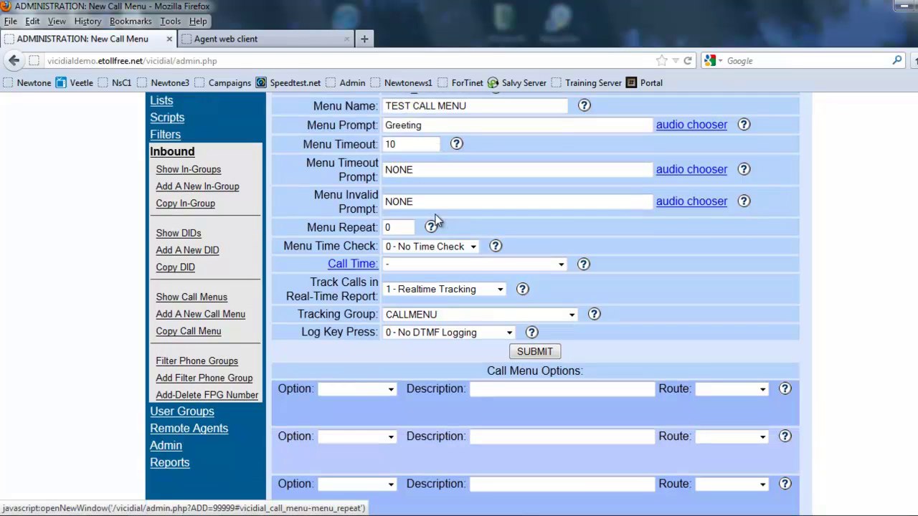
scroll(431, 215, "up", 2)
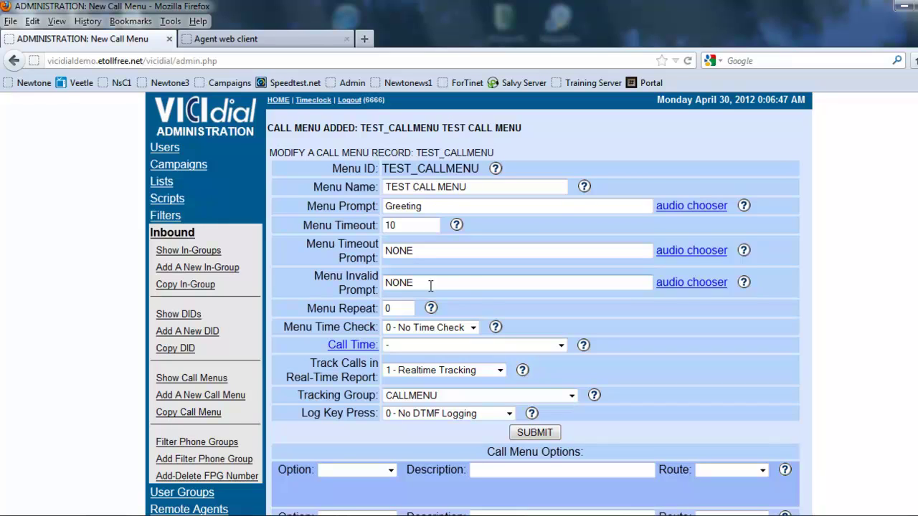
left_click_drag(404, 309, 373, 306)
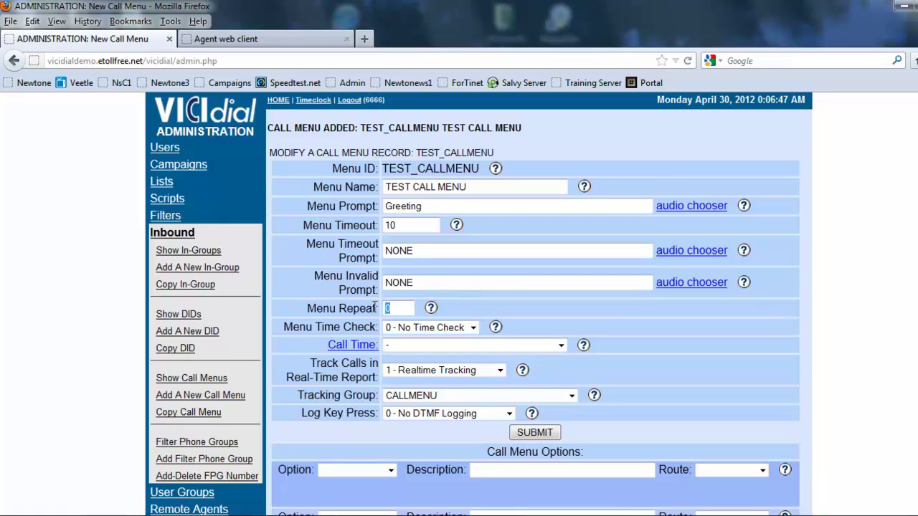
type("1")
left_click(411, 345)
left_click(413, 379)
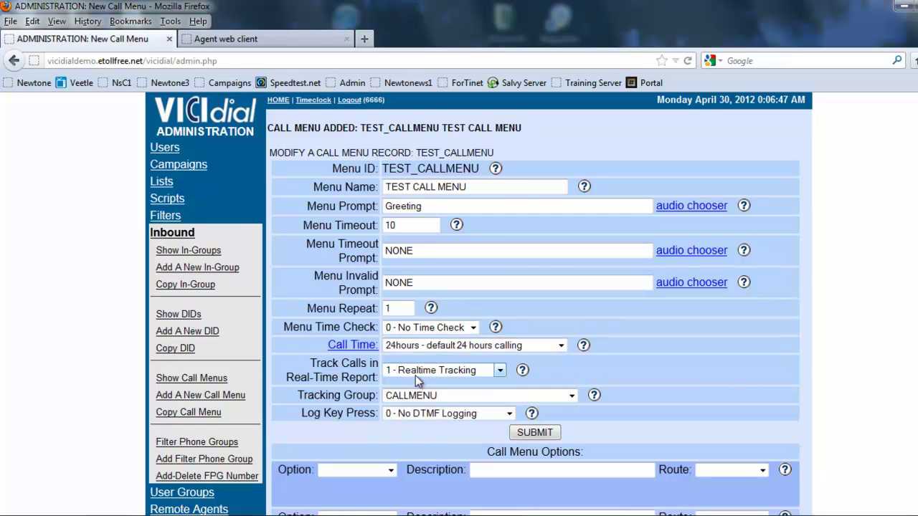
Select 1 - Realtime Tracking for the call menu's real-time report and CALLMENU as its tracking group.
scroll(703, 367, "down", 4)
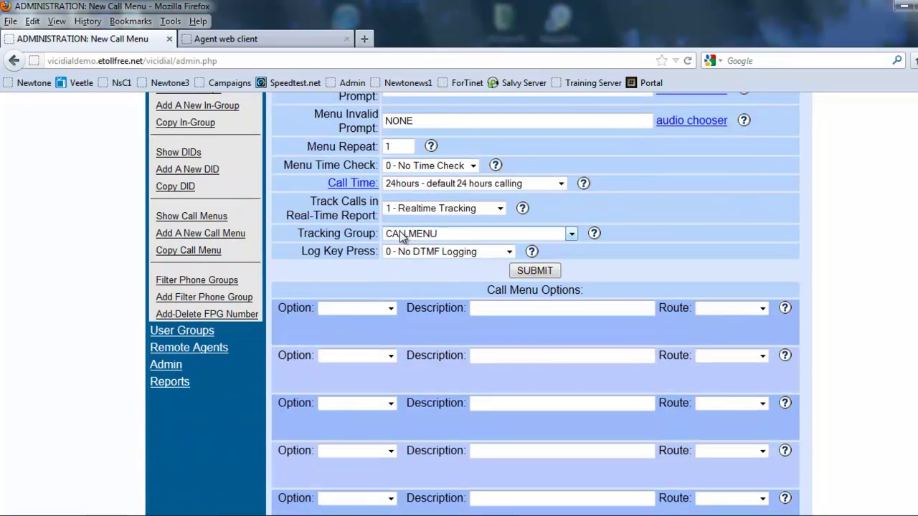
scroll(399, 230, "up", 2)
left_click(393, 290)
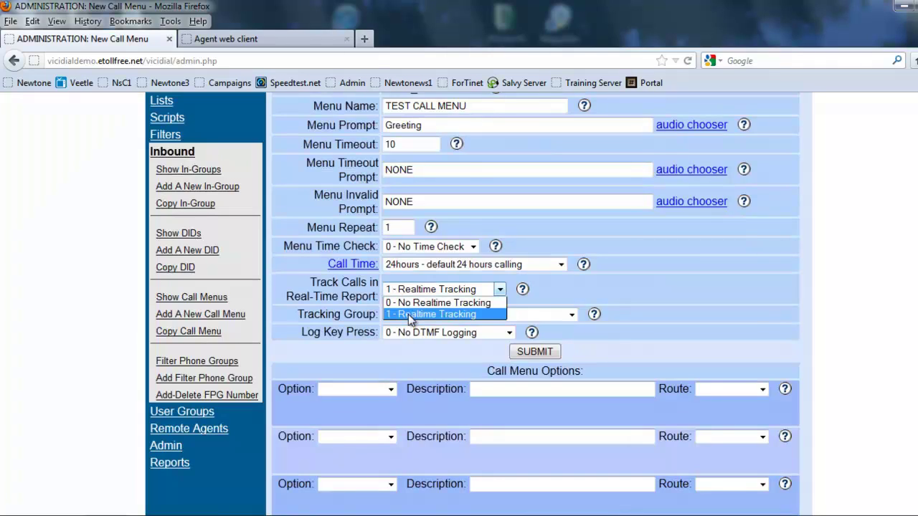
left_click(408, 314)
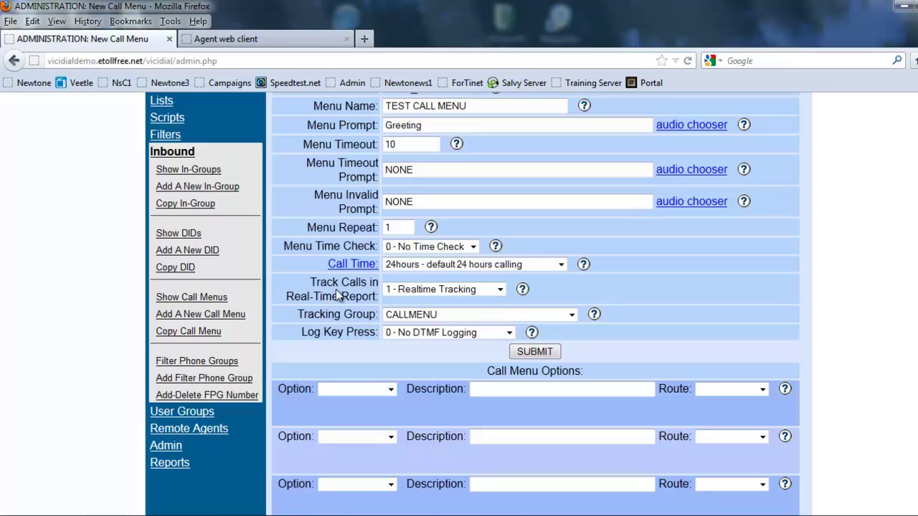
left_click(448, 313)
left_click(453, 314)
Set the first call menu option to key 1 and its route to INGROUP.
scroll(455, 319, "down", 2)
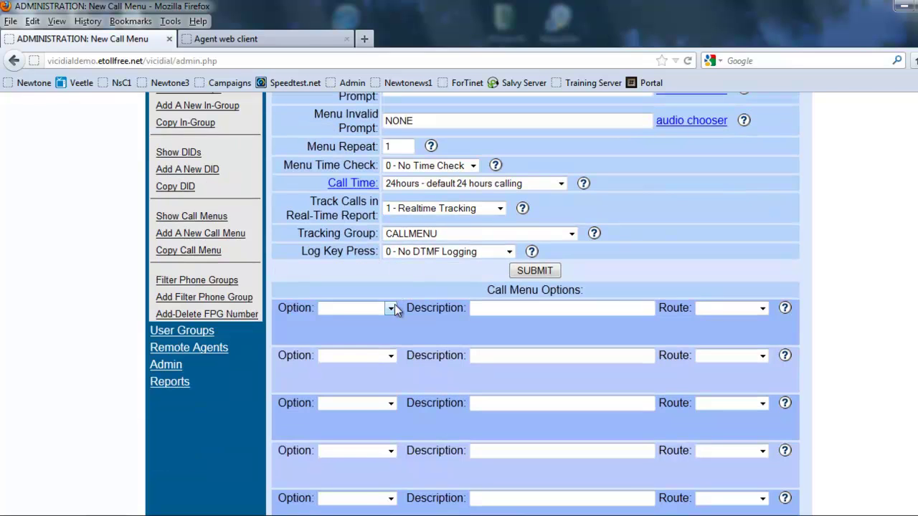
scroll(406, 301, "up", 4)
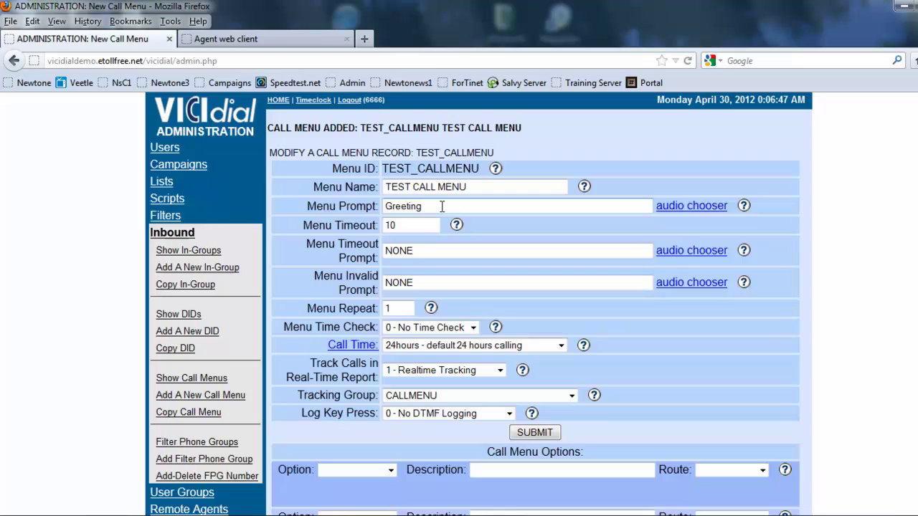
scroll(441, 211, "down", 3)
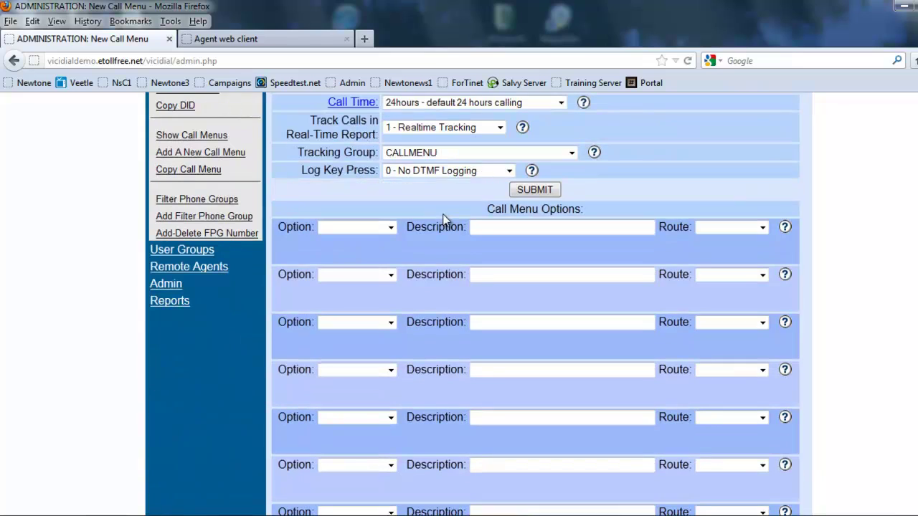
left_click(391, 228)
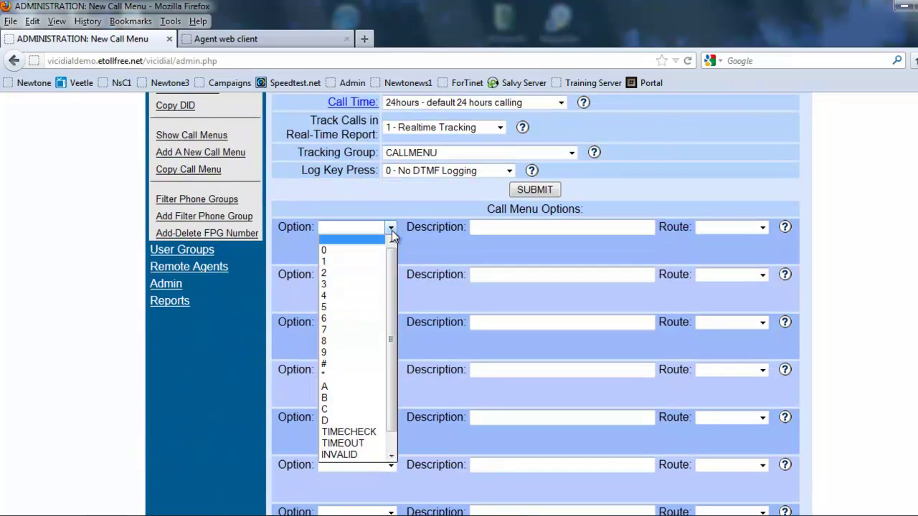
left_click(367, 263)
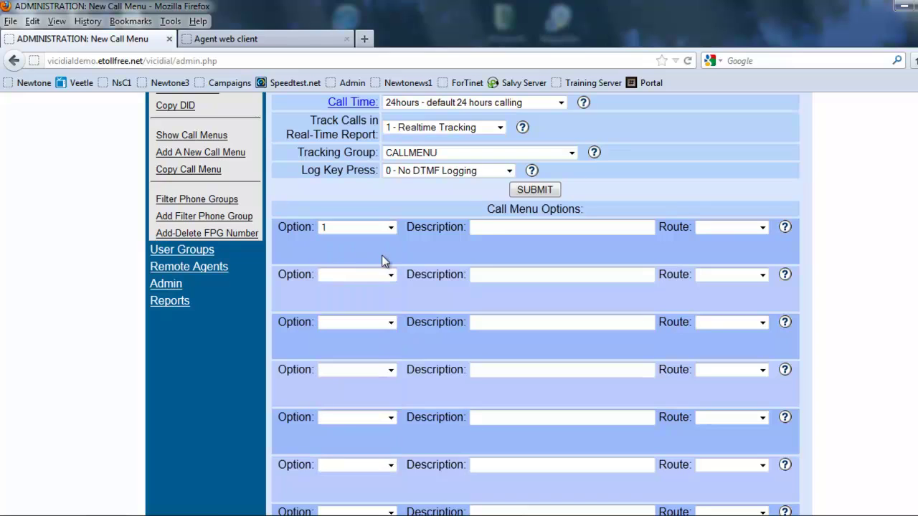
left_click(762, 227)
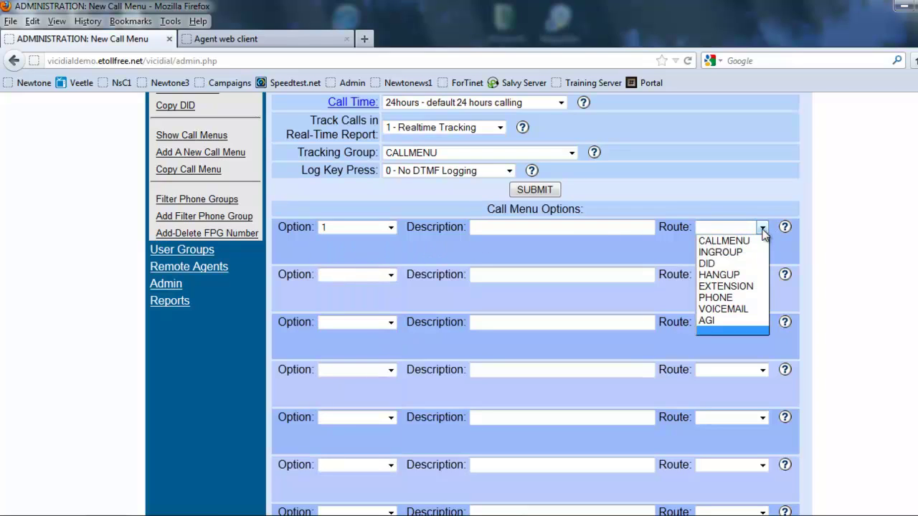
left_click(743, 256)
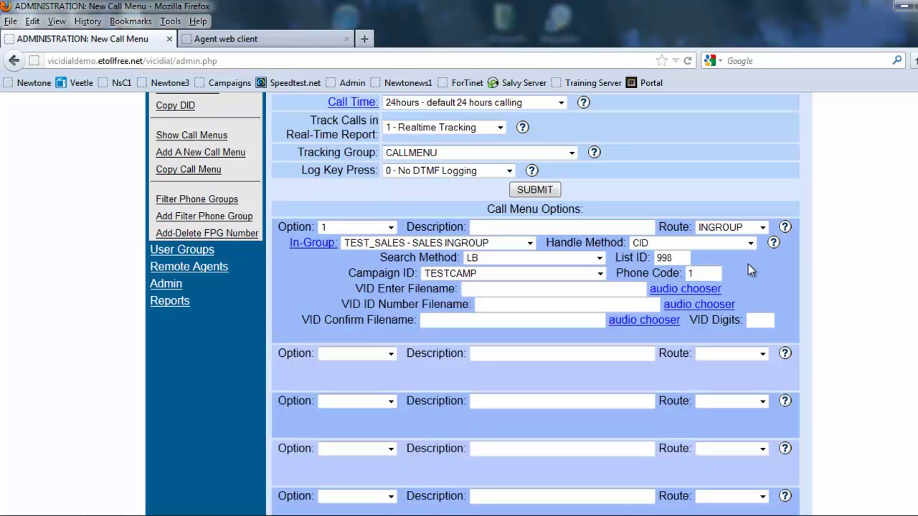
Describe option 1 as SALES QUEUE and select TEST_SALES - SALES INGROUP as its in-group.
left_click(508, 227)
type("SALES QUEUE")
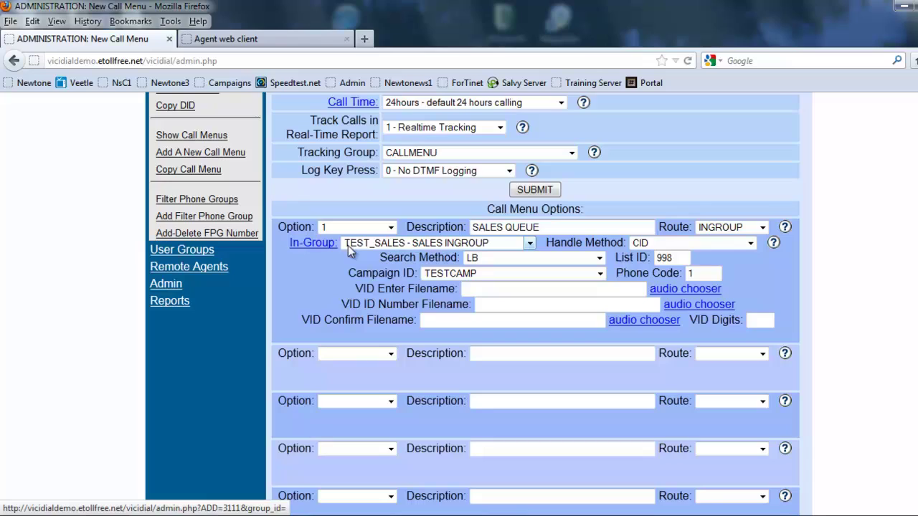
left_click(526, 243)
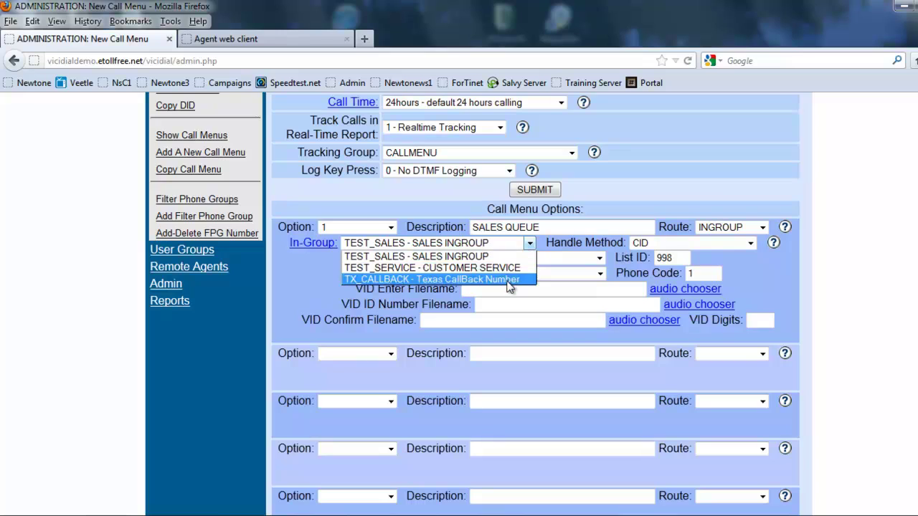
left_click(509, 257)
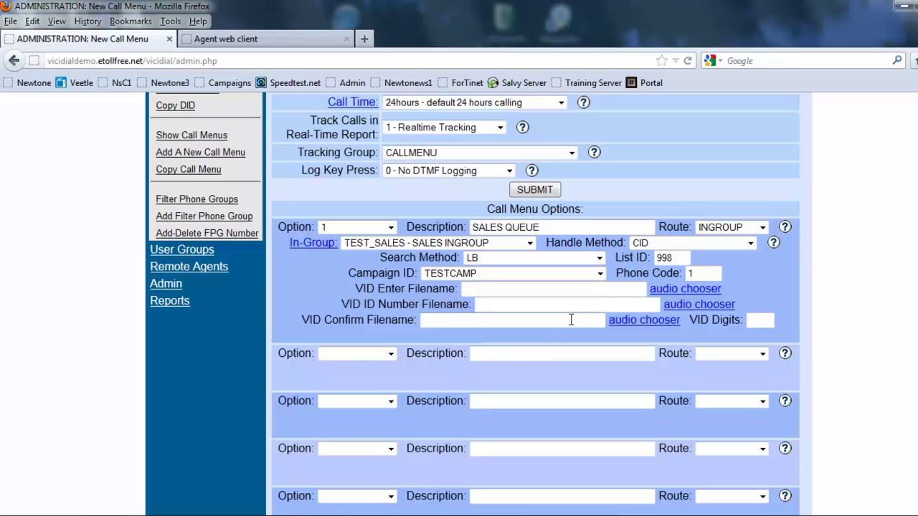
Set the second call menu option to key 2 with the description SERVICE QUEUE.
left_click(391, 354)
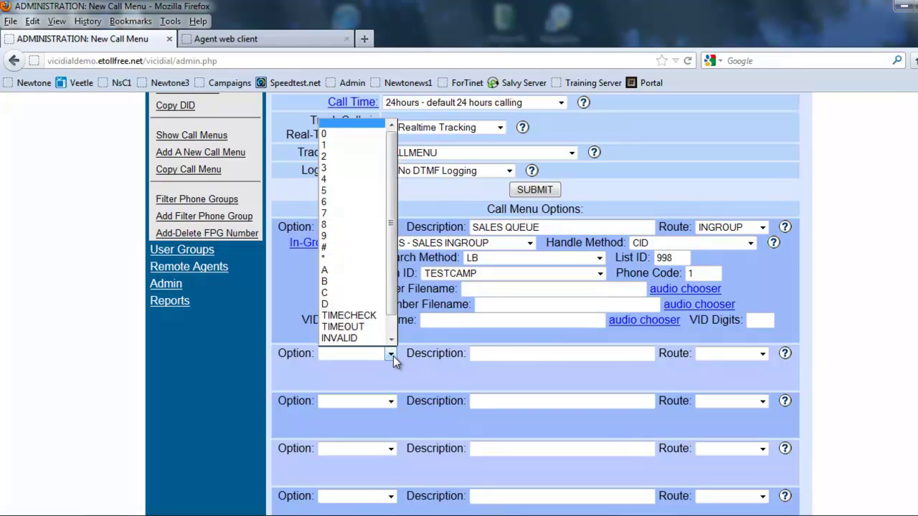
left_click(340, 148)
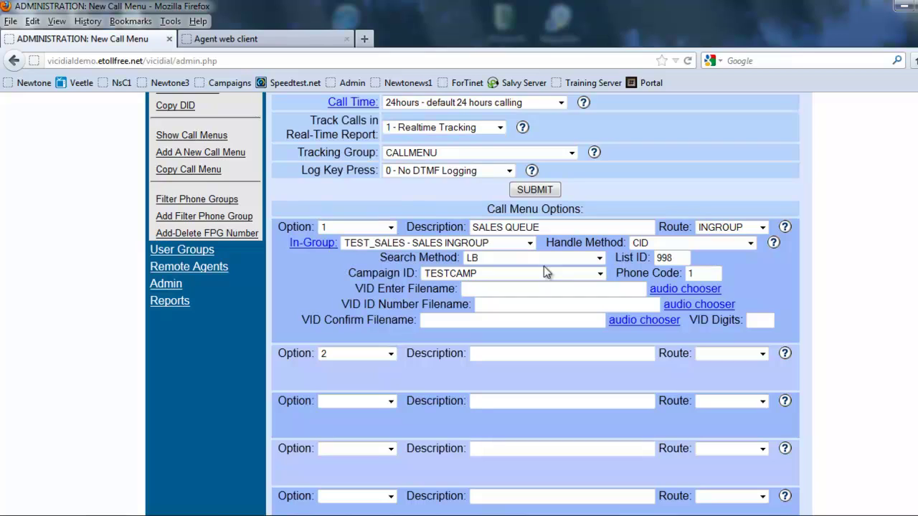
left_click(585, 353)
type("SERVICE")
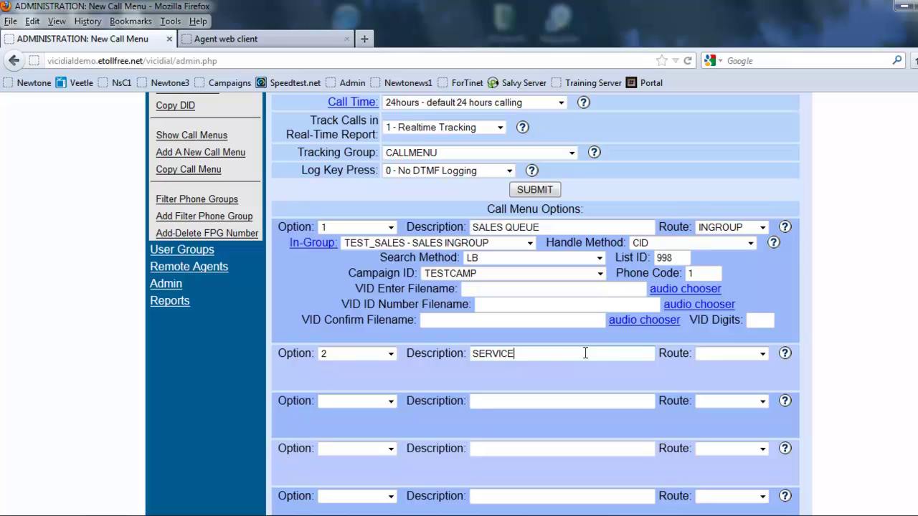
type(" QUEUE")
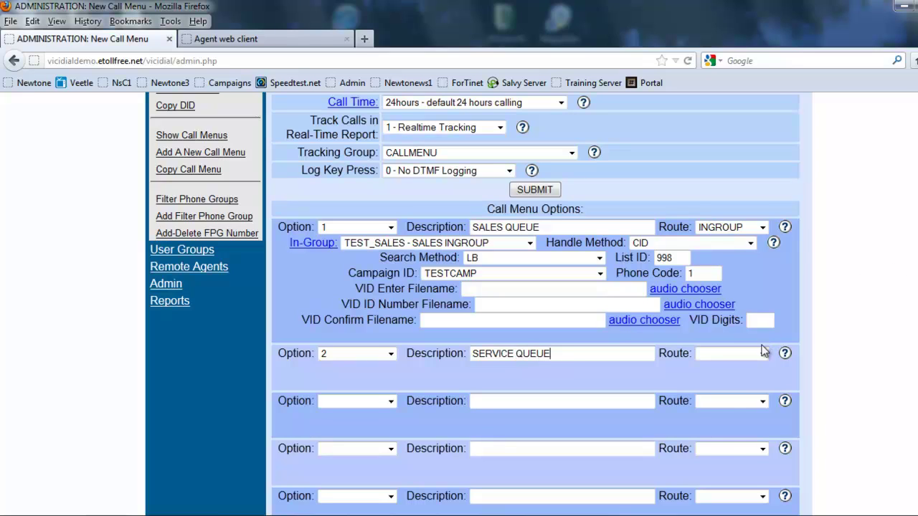
Route option 2 to INGROUP and select TEST_SERVICE - CUSTOMER SERVICE as its in-group.
left_click(764, 351)
left_click(749, 378)
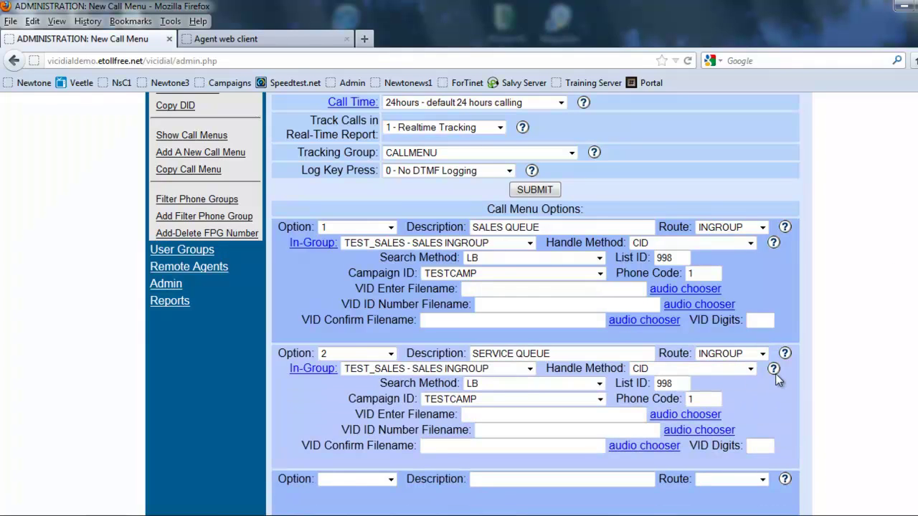
left_click(763, 354)
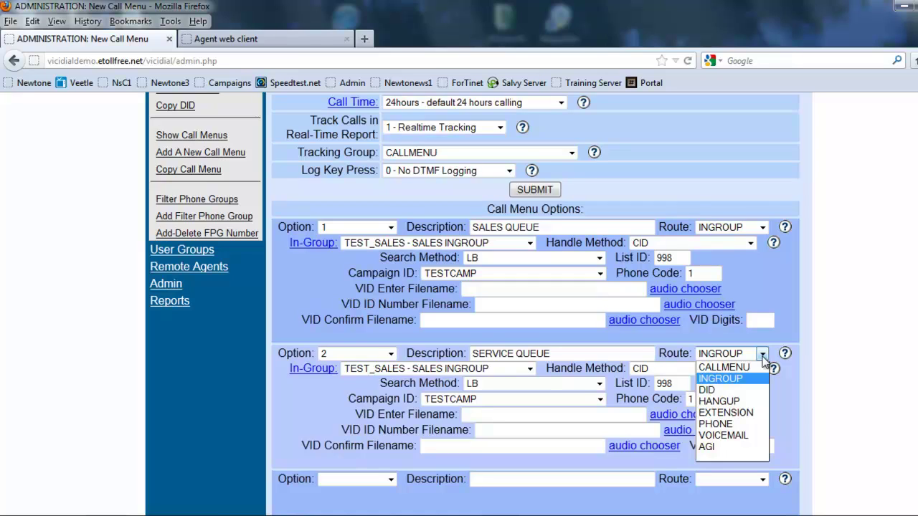
left_click(762, 357)
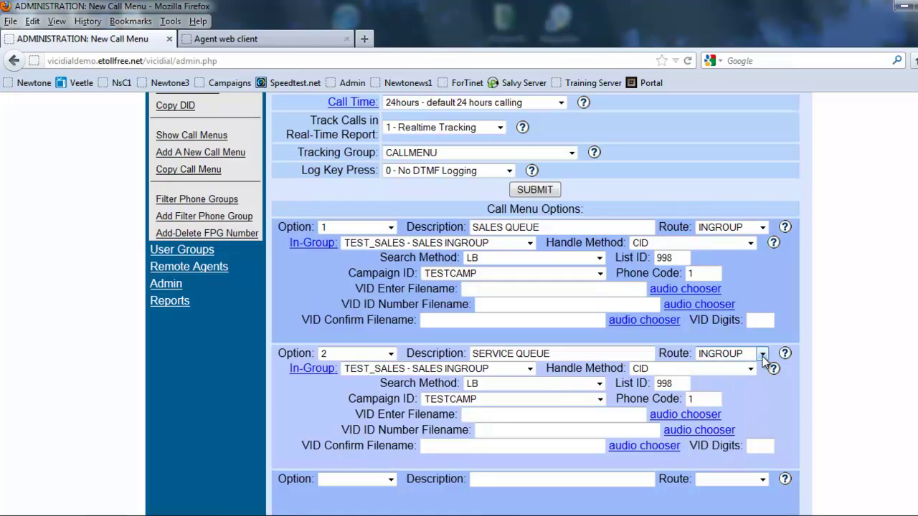
left_click(530, 368)
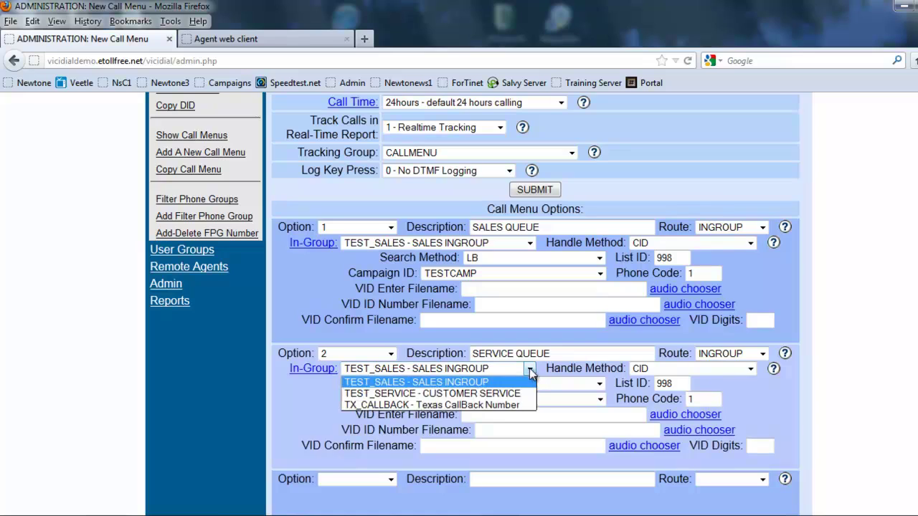
left_click(484, 393)
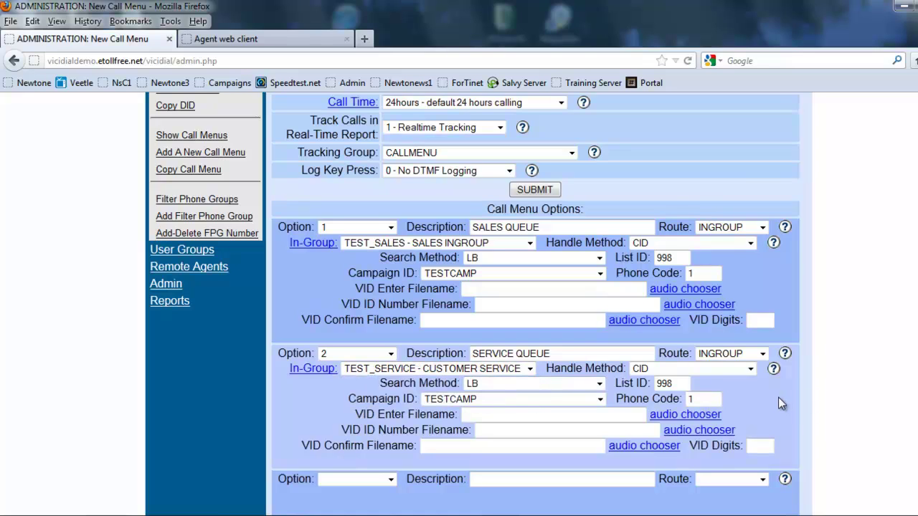
Add a TIMEOUT option routed to CALLMENU as the third call menu option and submit the call menu.
scroll(778, 398, "down", 2)
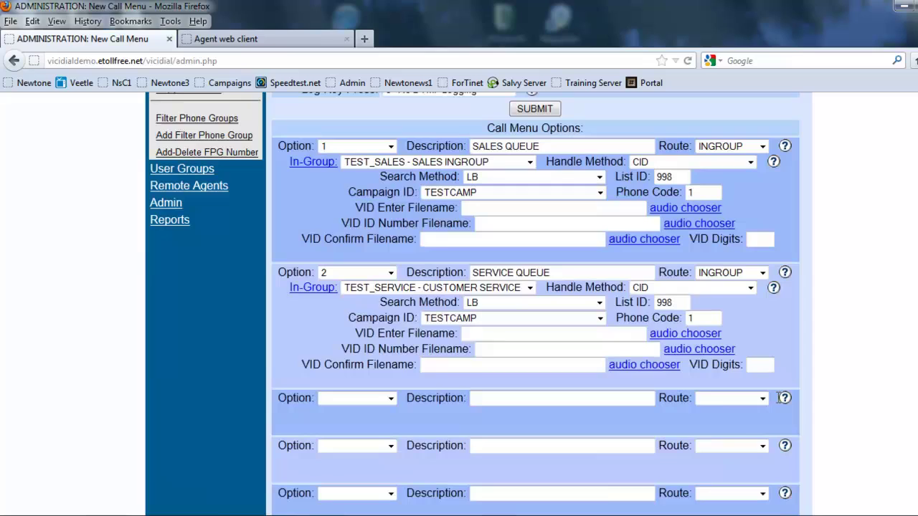
left_click(385, 397)
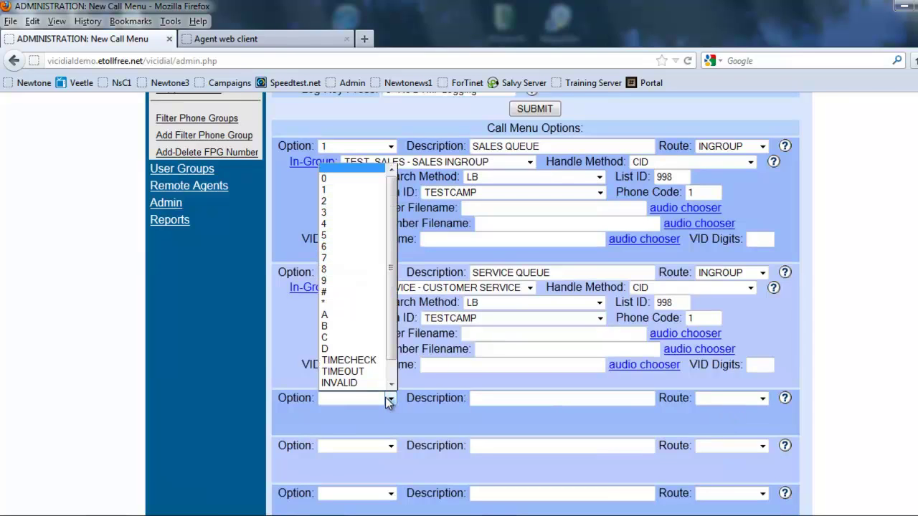
left_click(350, 362)
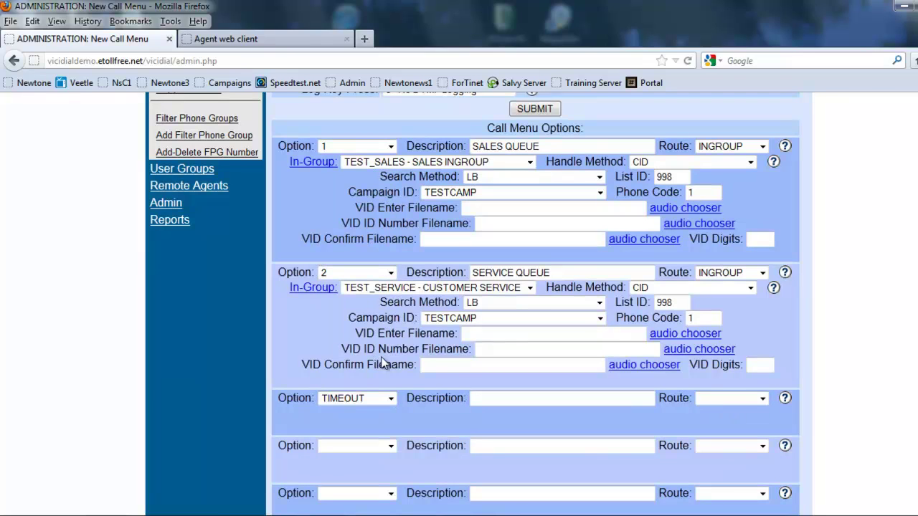
left_click(766, 398)
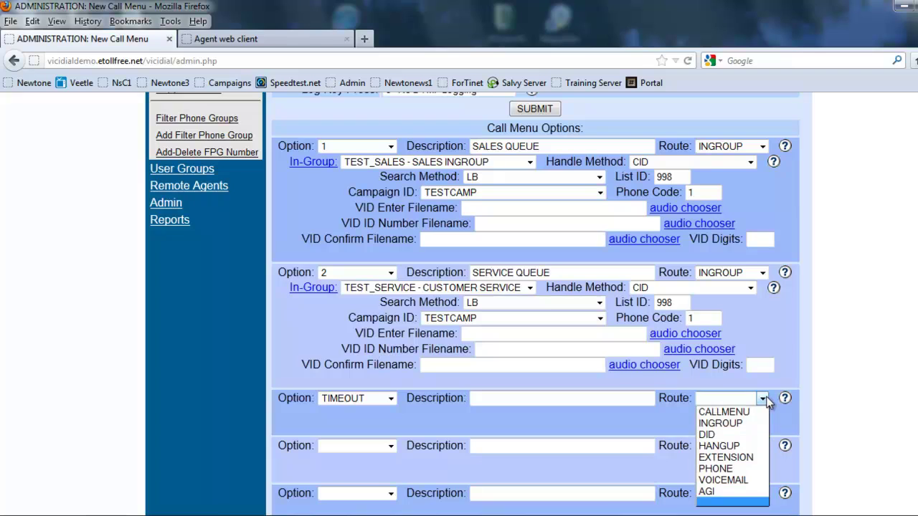
left_click(724, 412)
left_click(673, 415)
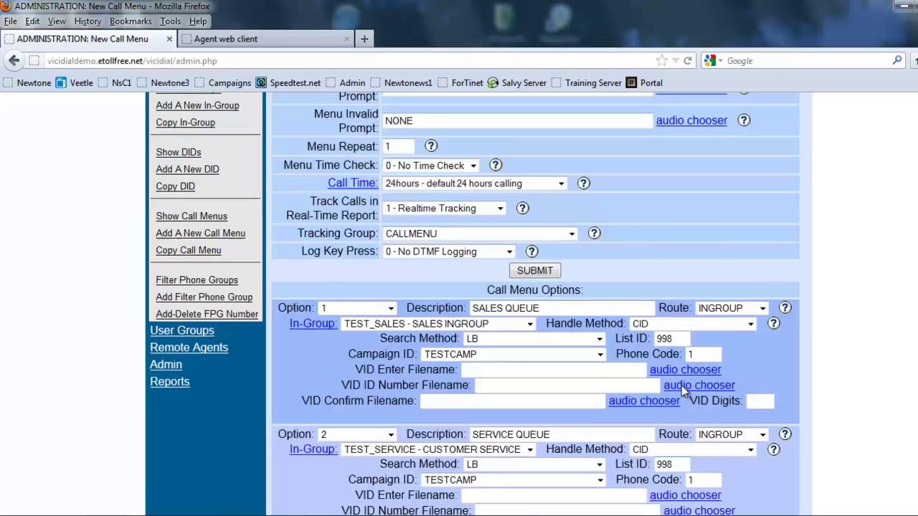
scroll(678, 390, "down", 15)
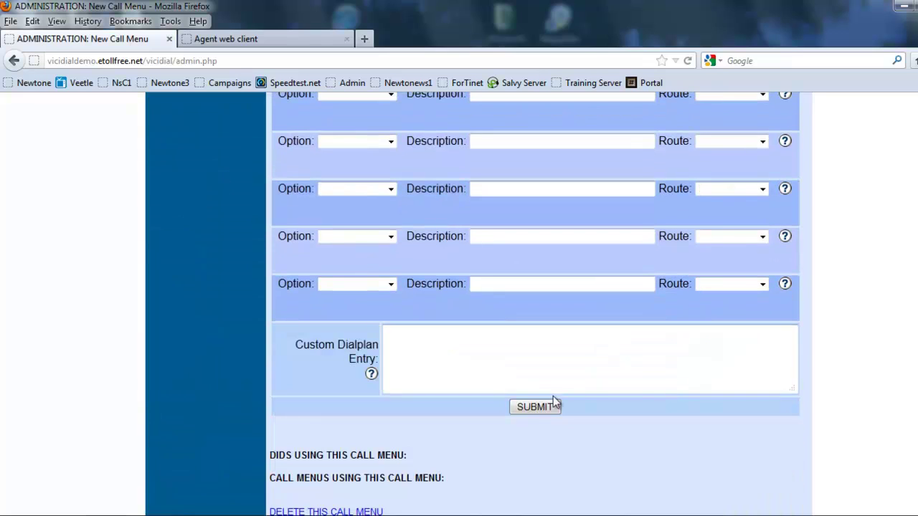
left_click(553, 405)
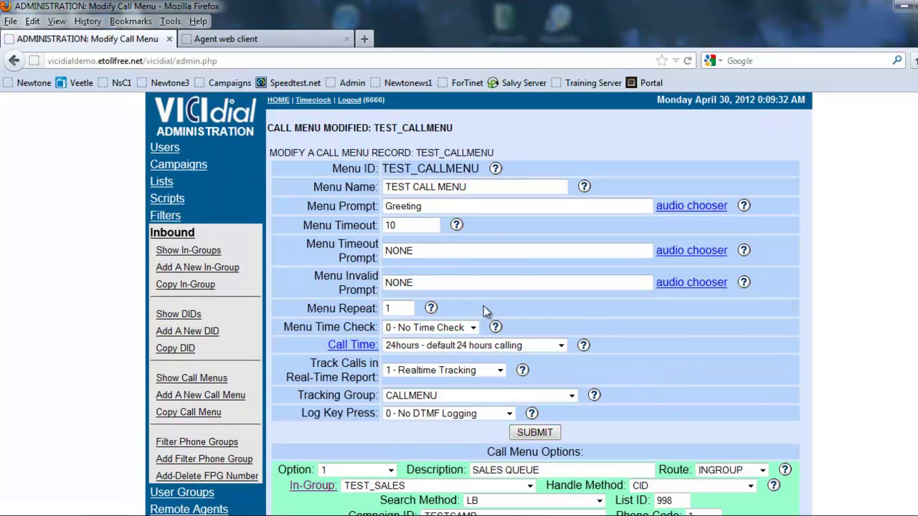
Select TEST_CALLMENU - TEST CALL MENU as the call menu for the TIMEOUT option.
scroll(484, 306, "down", 10)
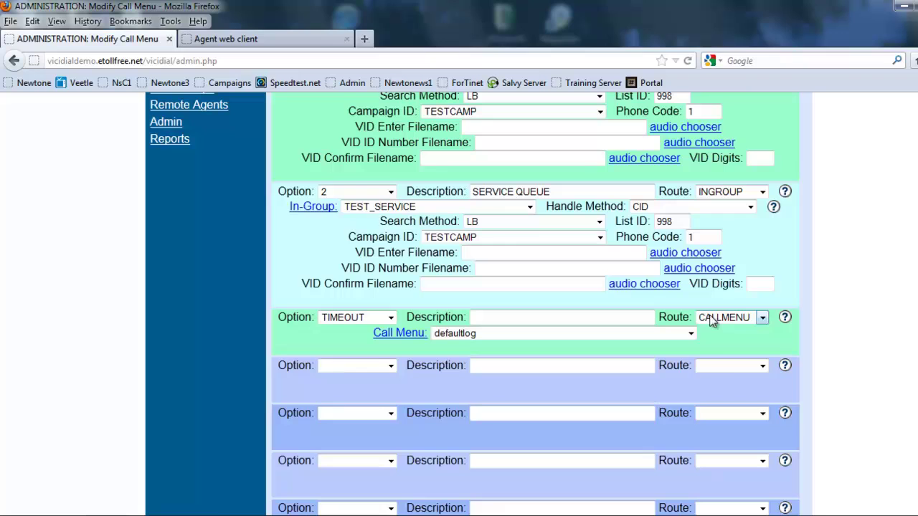
left_click(712, 322)
left_click(713, 323)
left_click(642, 335)
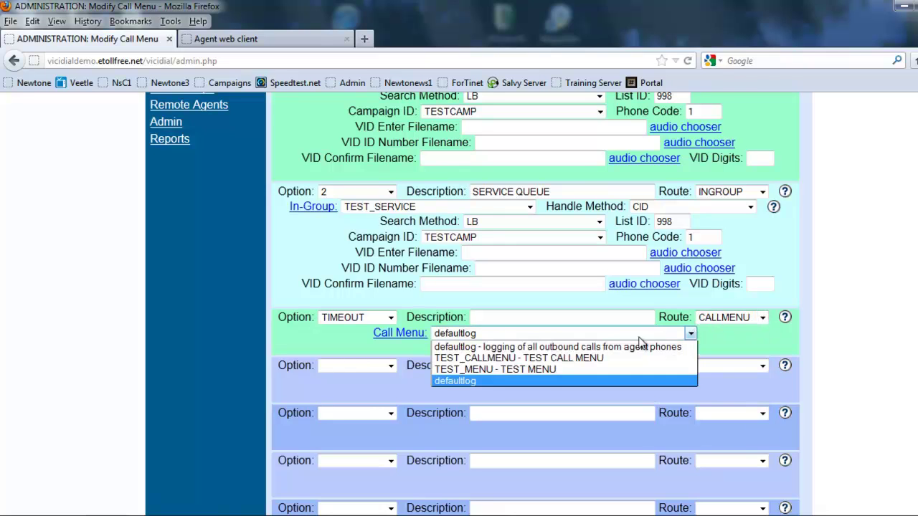
left_click(596, 357)
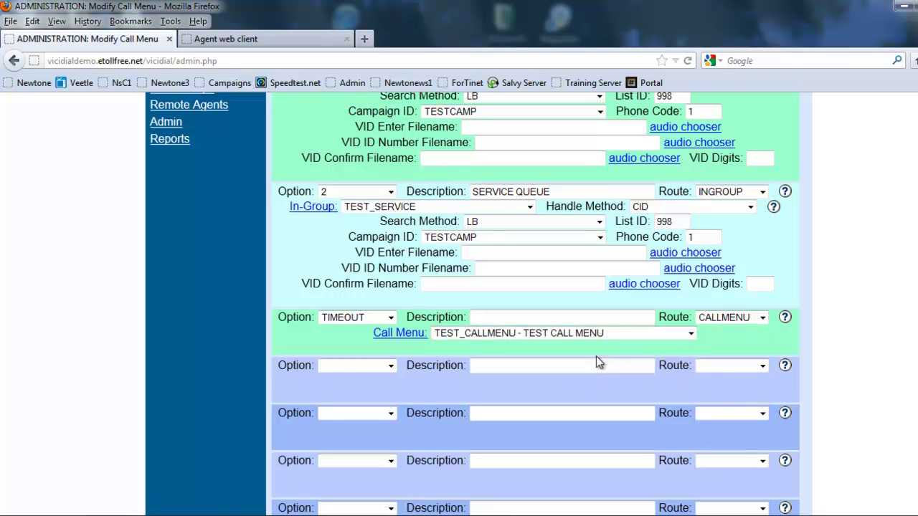
Set the menu timeout of TEST_CALLMENU to 15 and submit the call menu changes.
left_click(611, 317)
key("Return")
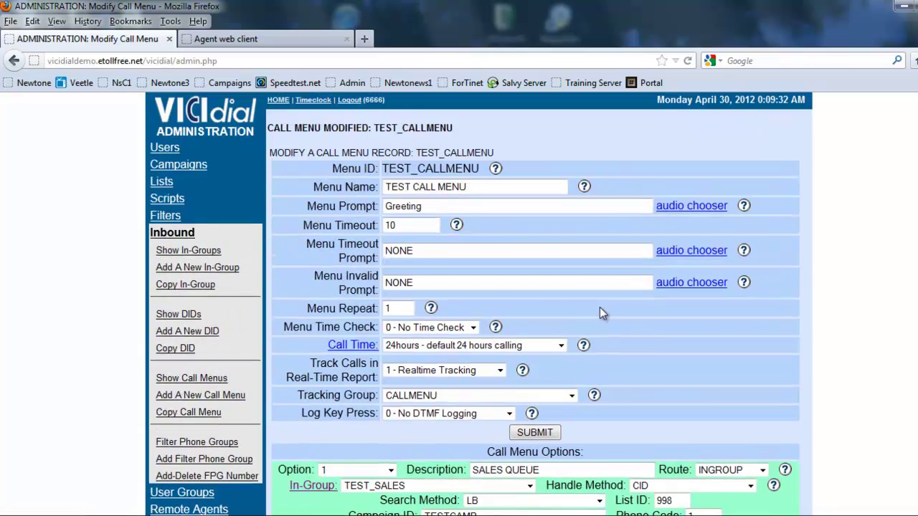
left_click_drag(404, 227, 386, 227)
type("15")
scroll(478, 226, "down", 15)
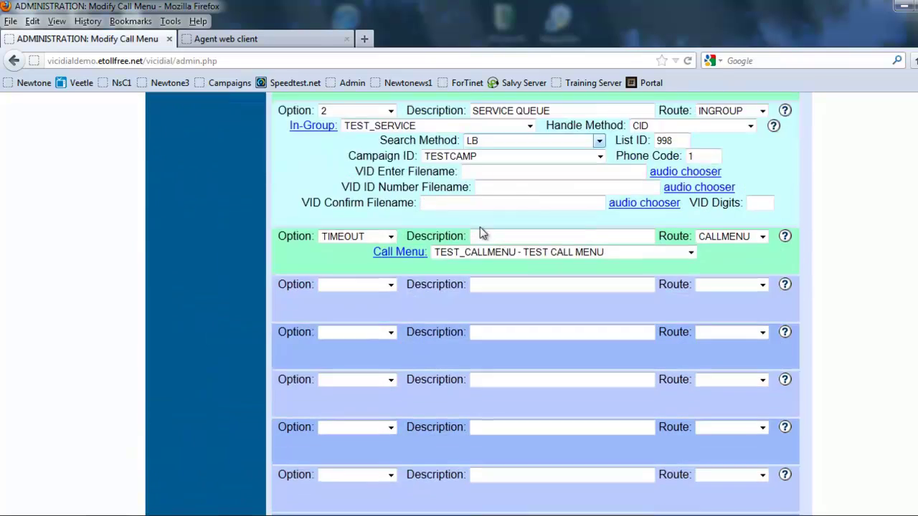
scroll(479, 227, "down", 5)
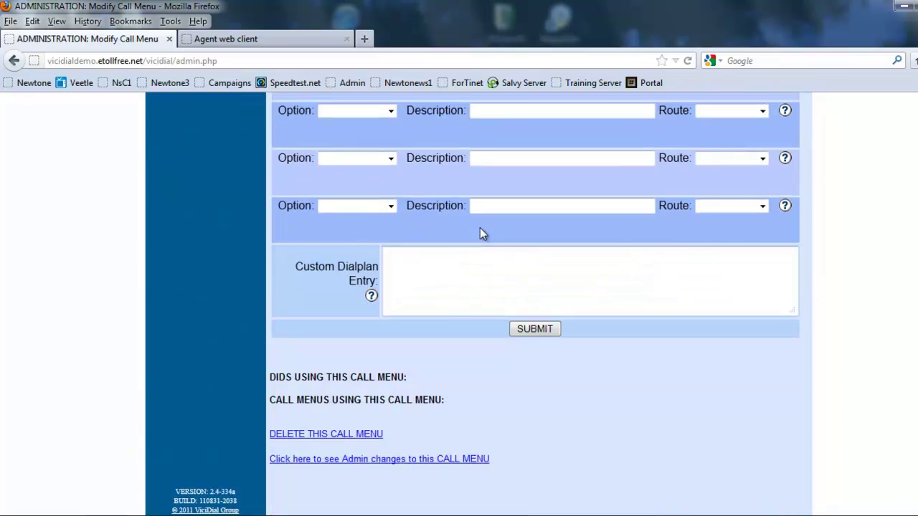
left_click(537, 329)
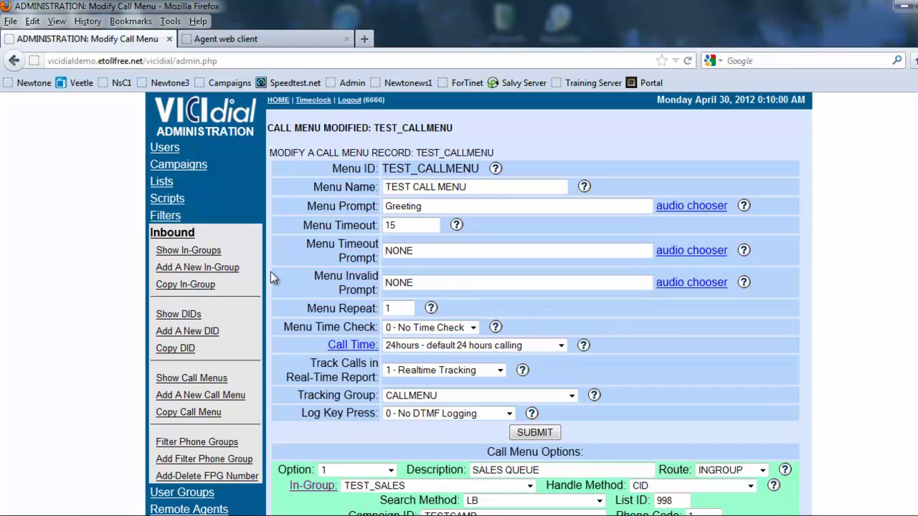
Open the Test DID record from the inbound DID list and set its DID route to CALLMENU.
left_click(191, 320)
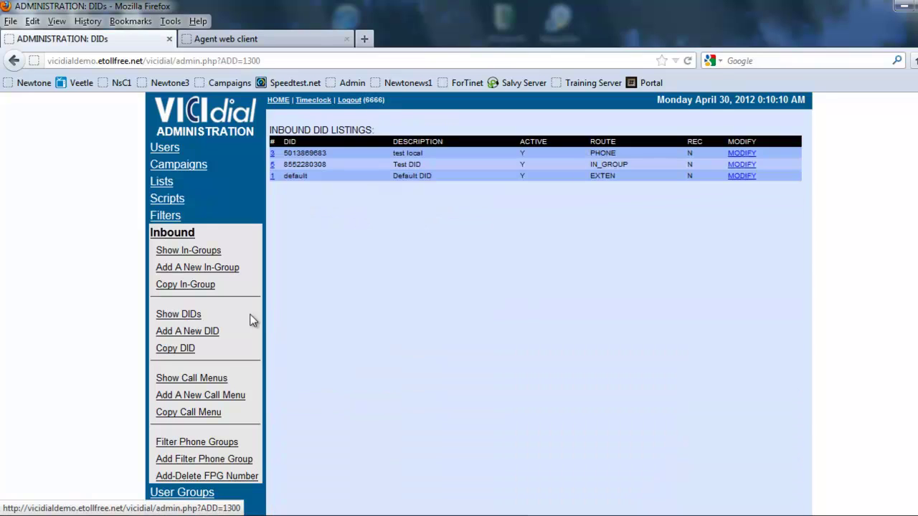
left_click(273, 163)
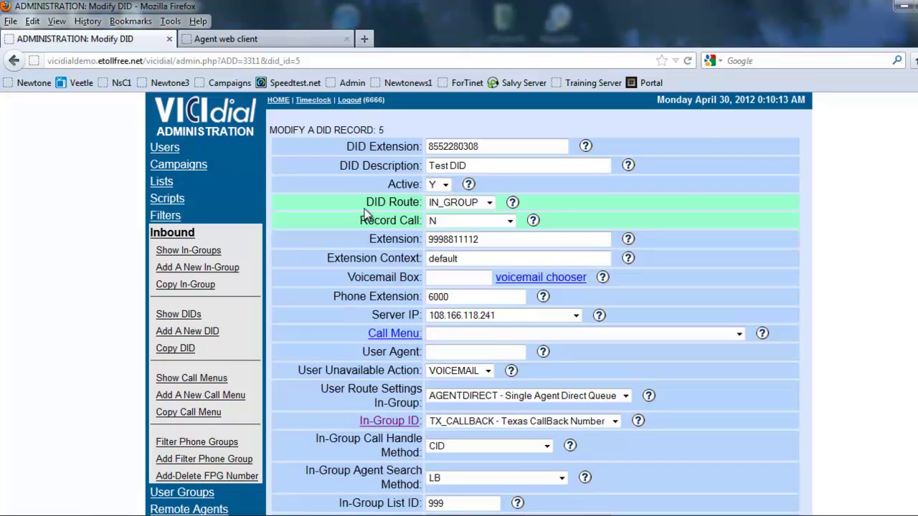
left_click_drag(366, 202, 421, 204)
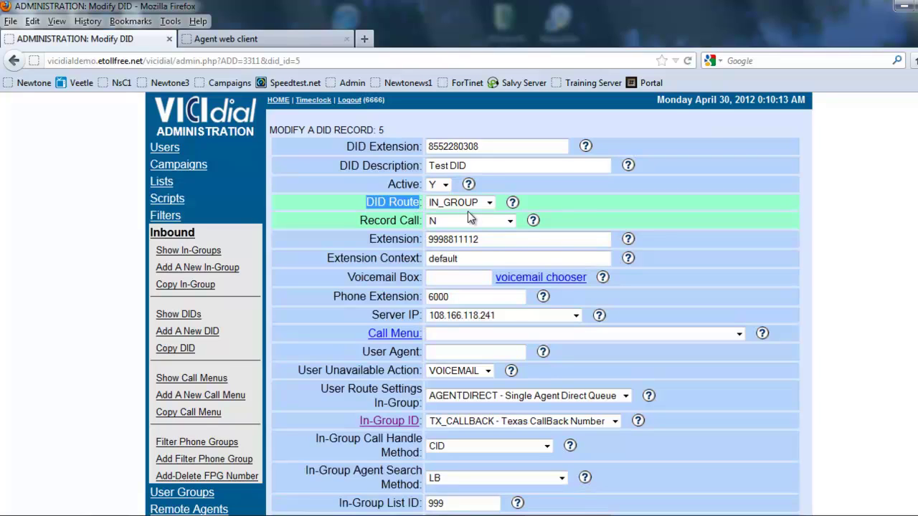
left_click(487, 204)
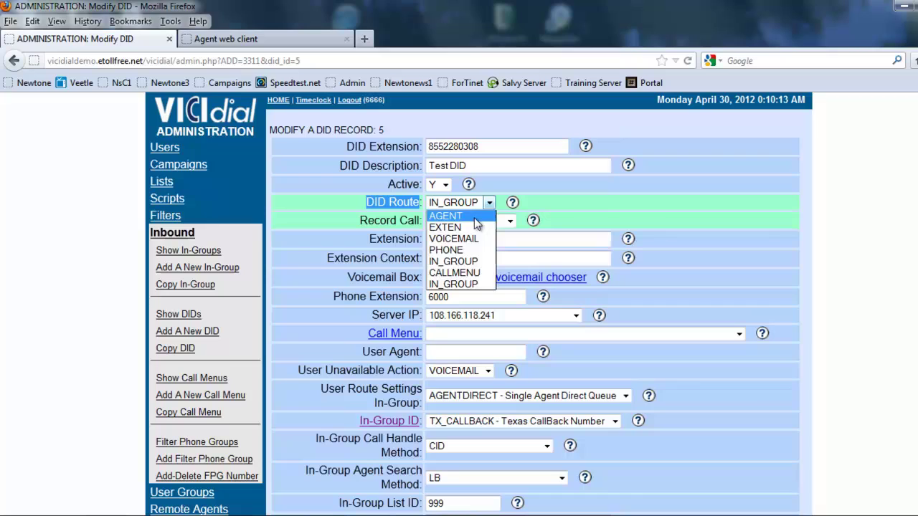
left_click(465, 272)
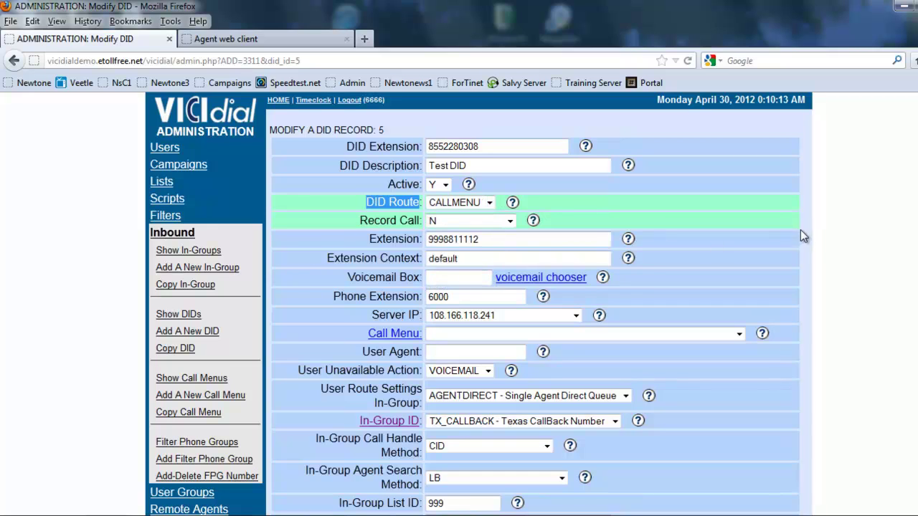
left_click(824, 225)
Select TEST_CALLMENU - TEST CALL MENU as the call menu of the Test DID and submit the DID changes.
scroll(807, 229, "down", 2)
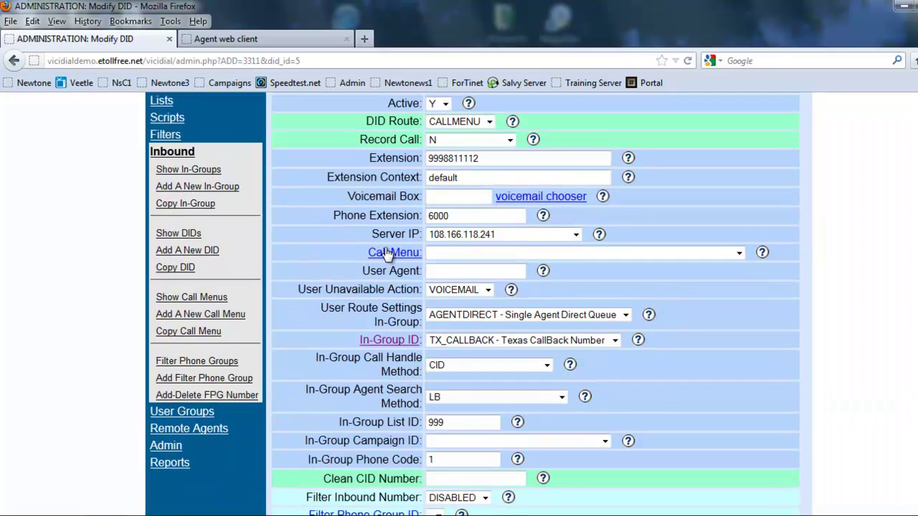
left_click(443, 254)
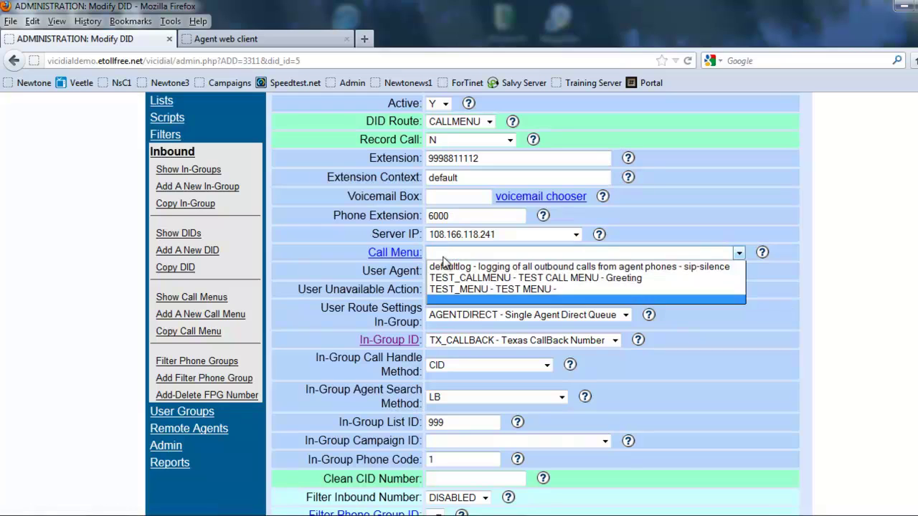
left_click(448, 278)
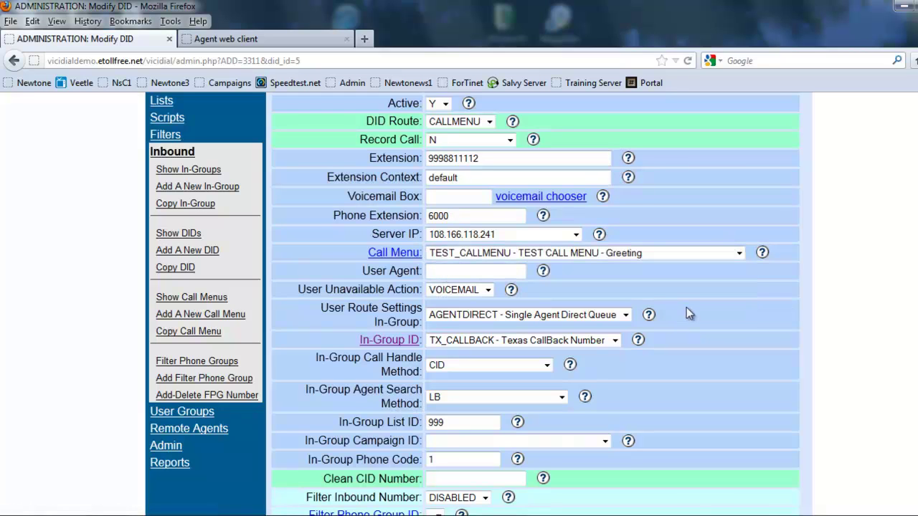
scroll(684, 305, "down", 14)
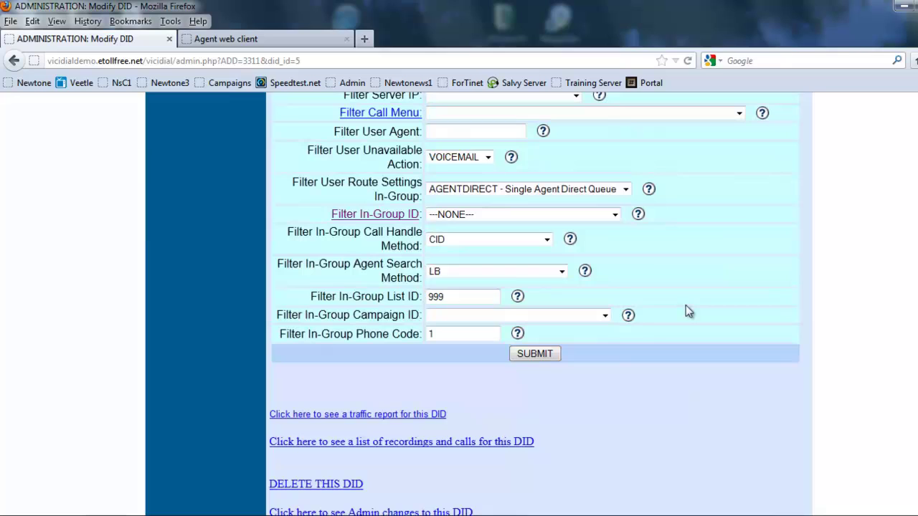
left_click(537, 354)
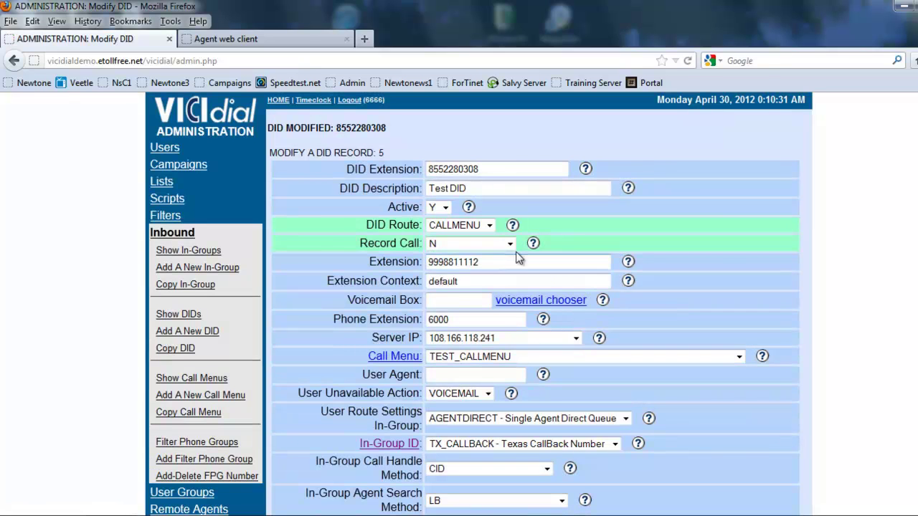
mouse_move(509, 172)
left_mouse_down()
mouse_move(423, 176)
mouse_move(492, 172)
left_mouse_up()
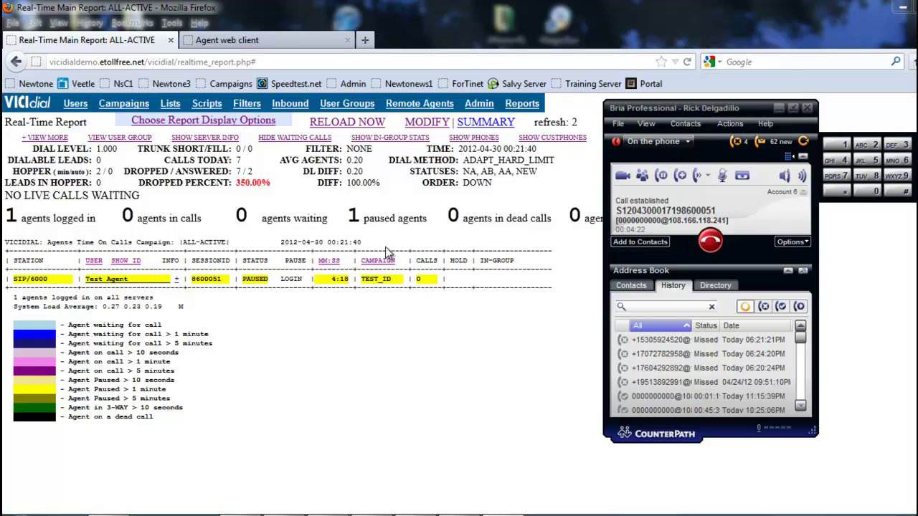
Switch to the Bria softphone, call the Test DID on a new line and choose menu option 1 for the sales queue.
left_click(681, 176)
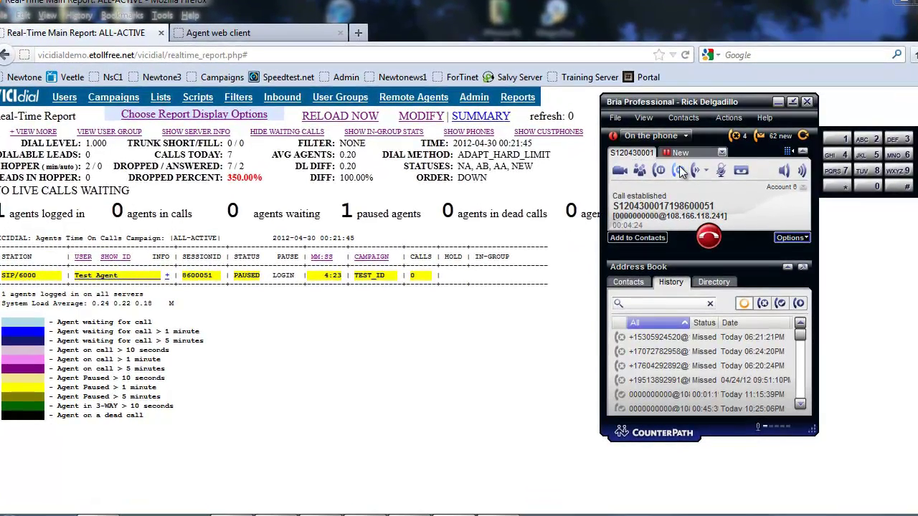
left_click(705, 237)
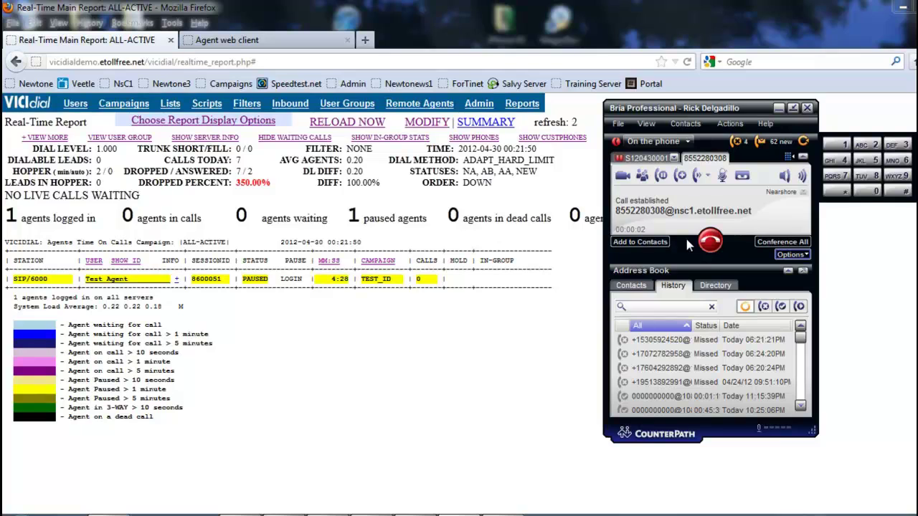
left_click(846, 147)
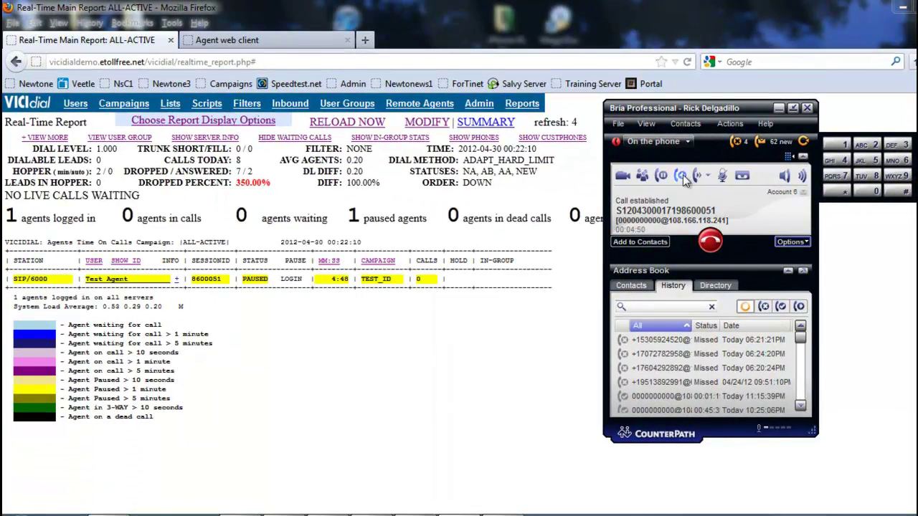
Call the Test DID again on a new softphone line to test the call menu another time.
left_click(711, 242)
left_click(710, 242)
left_click(710, 241)
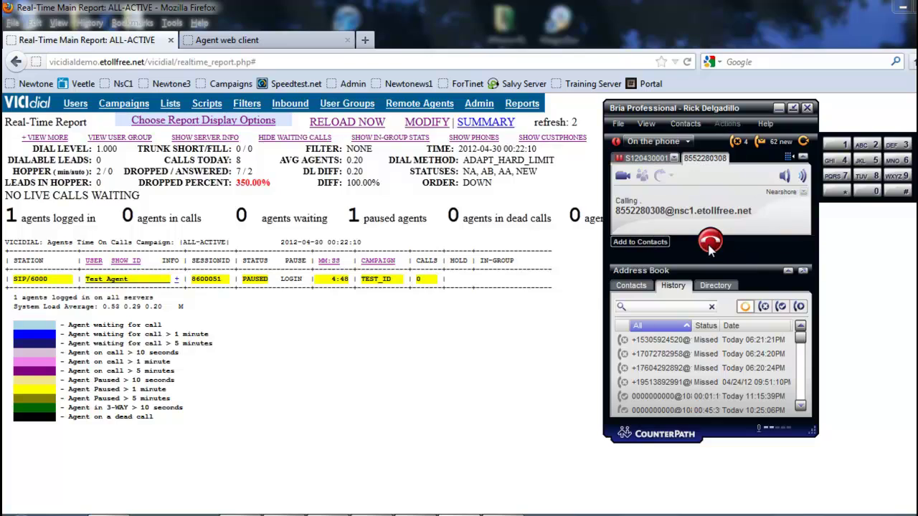